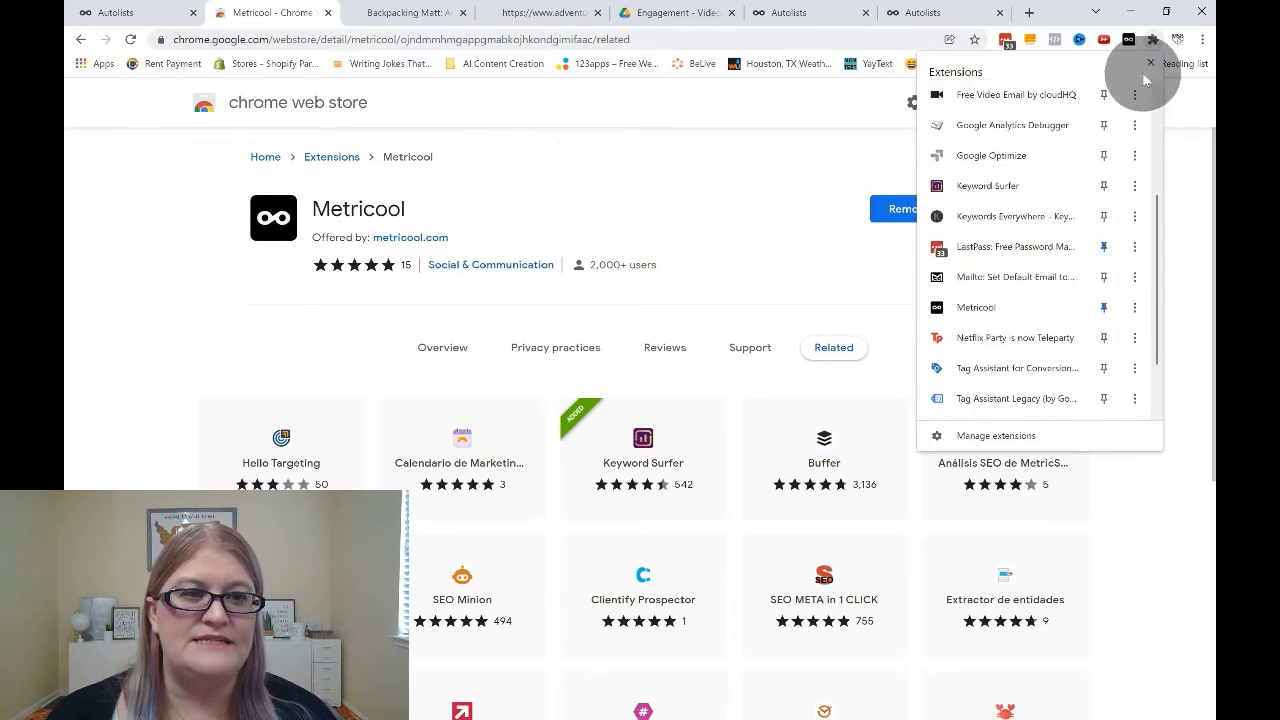
Start a Metricool post from the Backpacking Matt blog homepage using the Metricool browser extension.
click(757, 180)
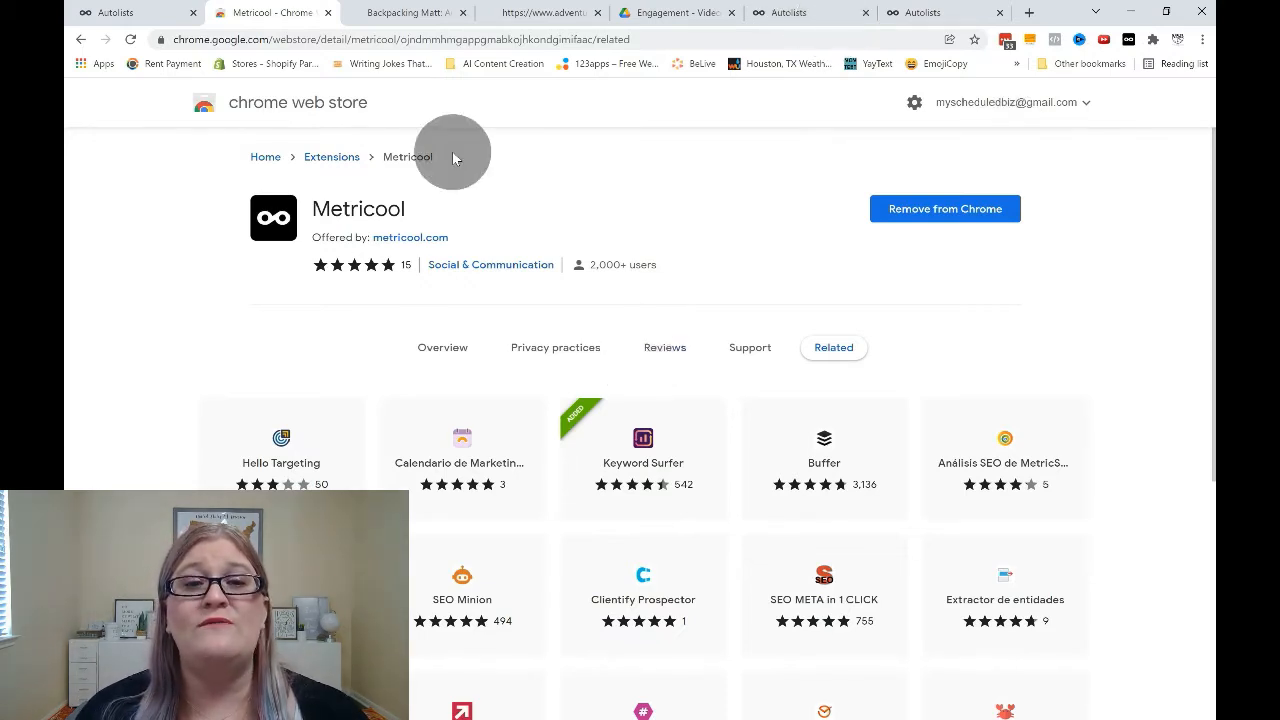
click(412, 18)
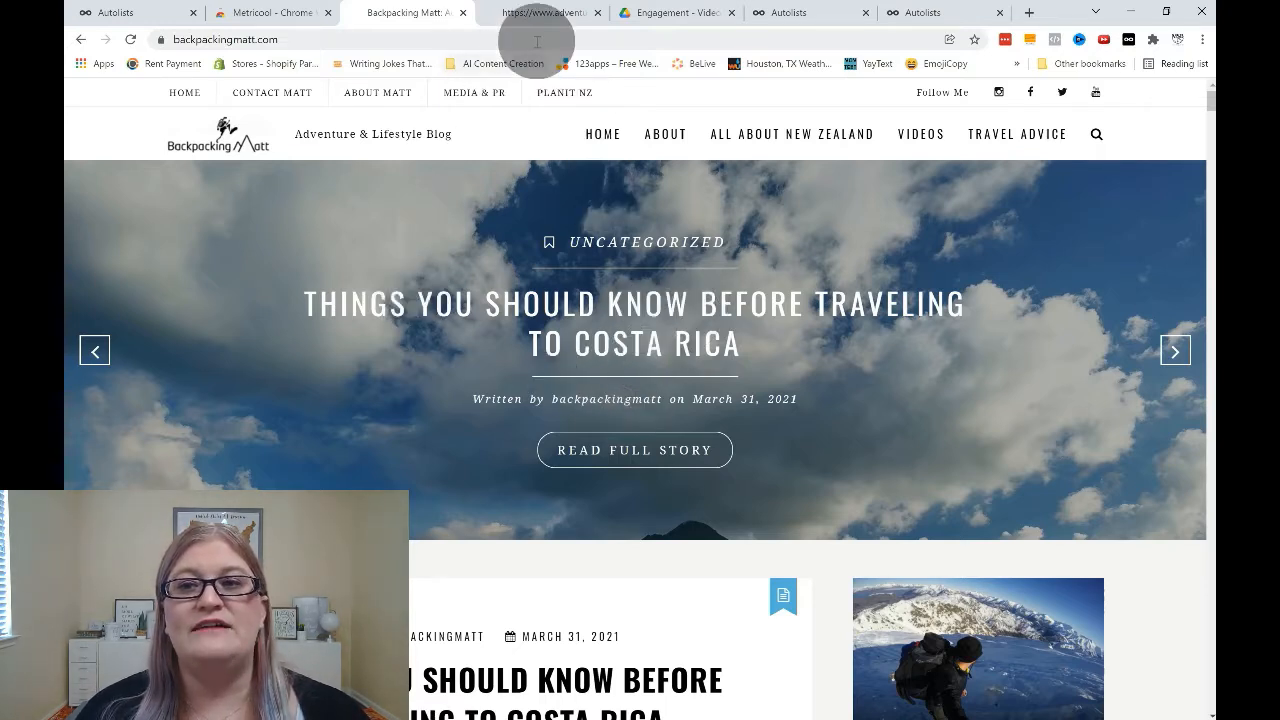
click(1127, 40)
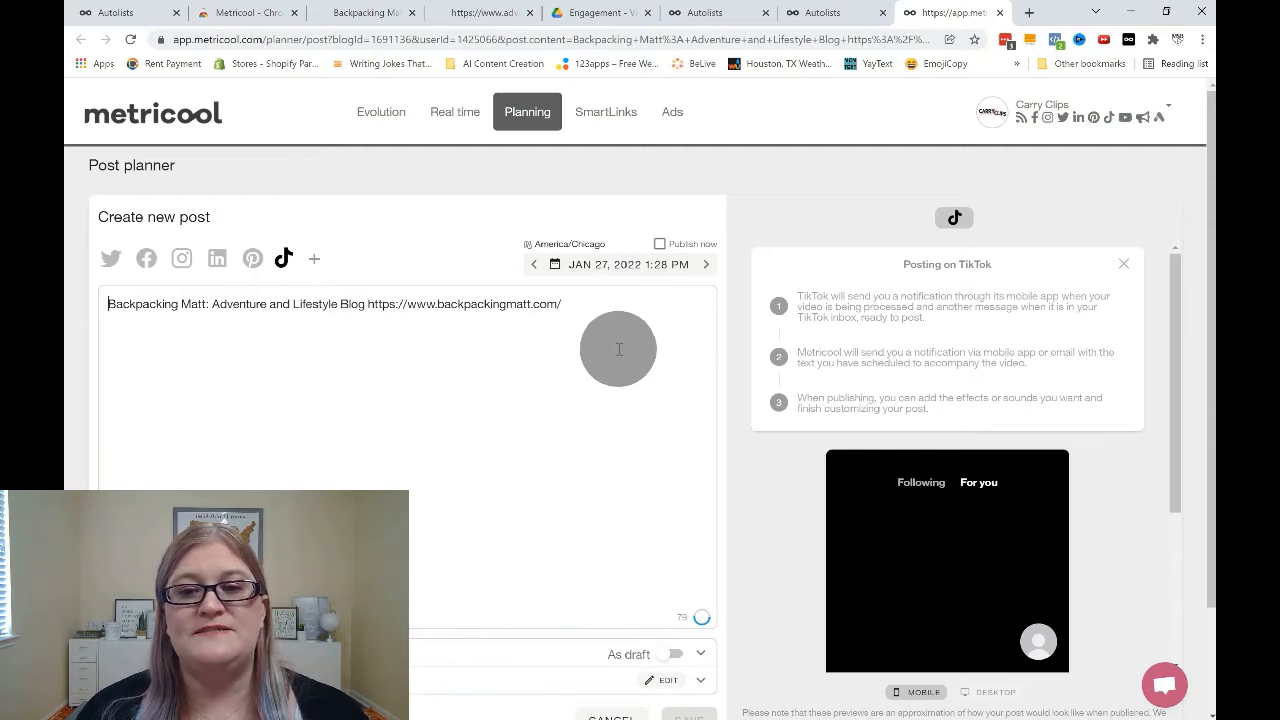
Change the new post's target network from TikTok to Facebook.
scroll(618, 349, down, 1)
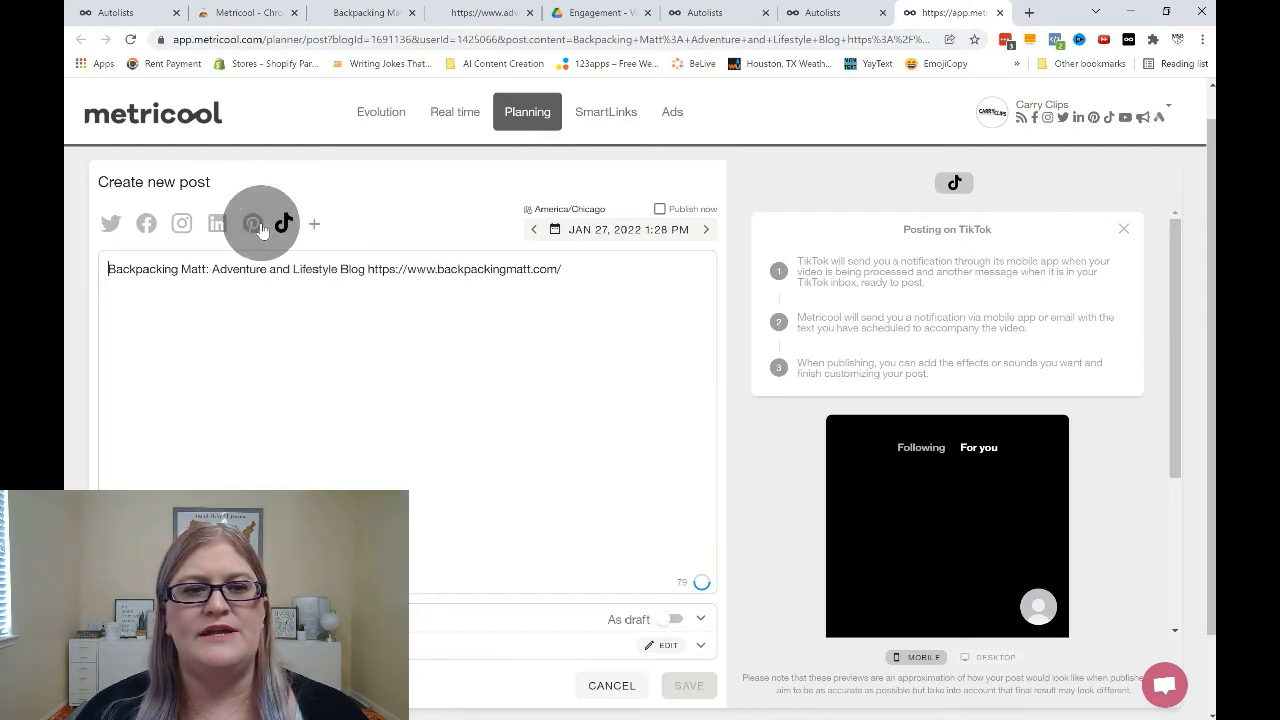
click(147, 225)
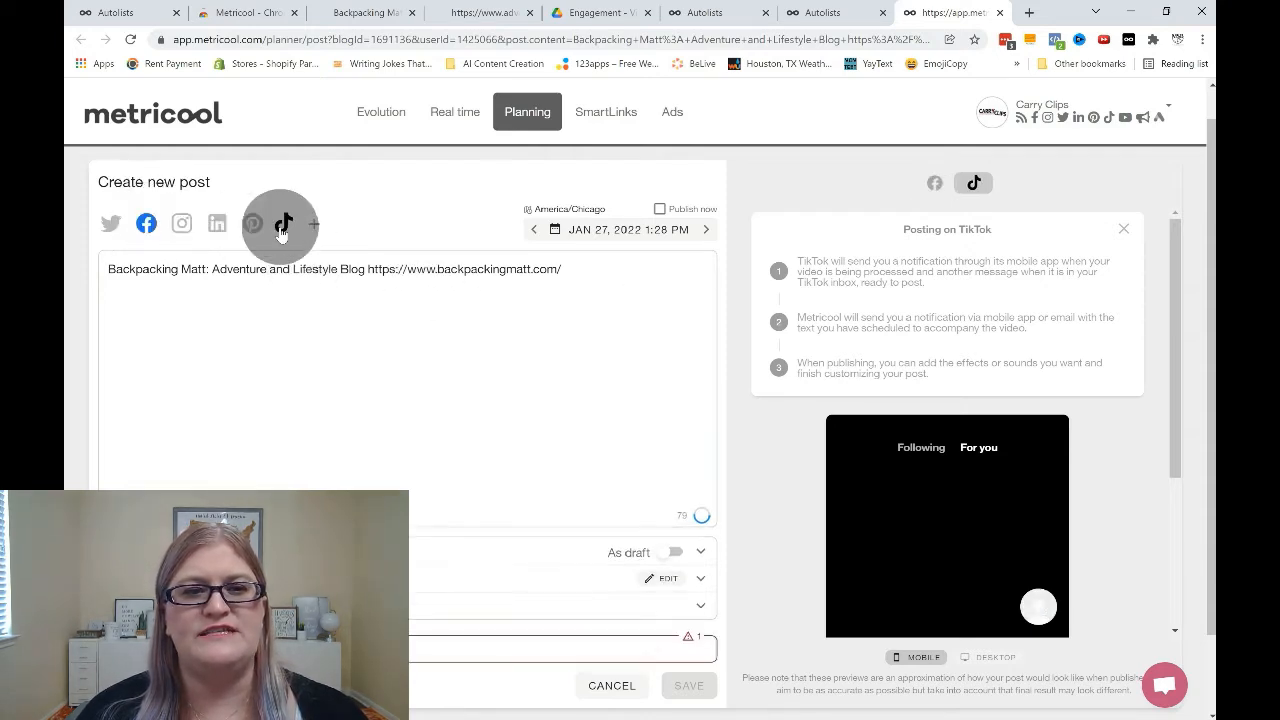
click(284, 226)
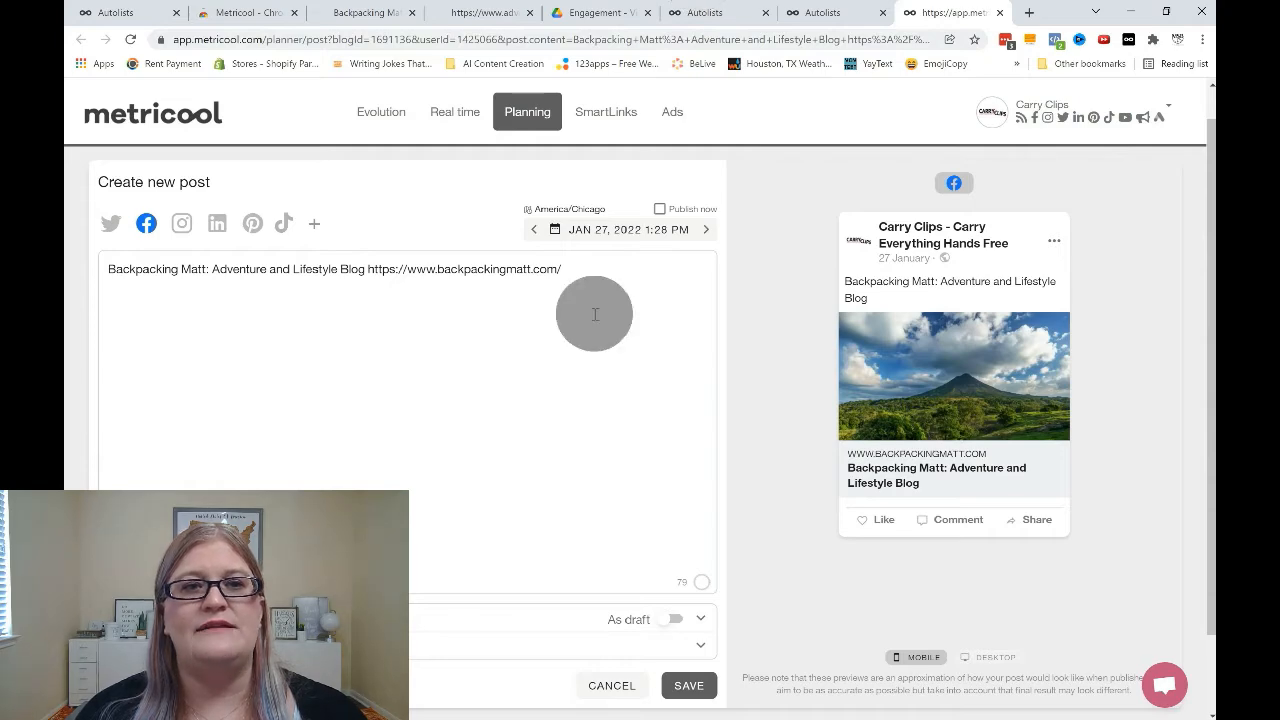
Open the Backpacking Matt article "Things You Should Know Before Traveling to Costa Rica" and start a Metricool post from it with the extension.
click(371, 16)
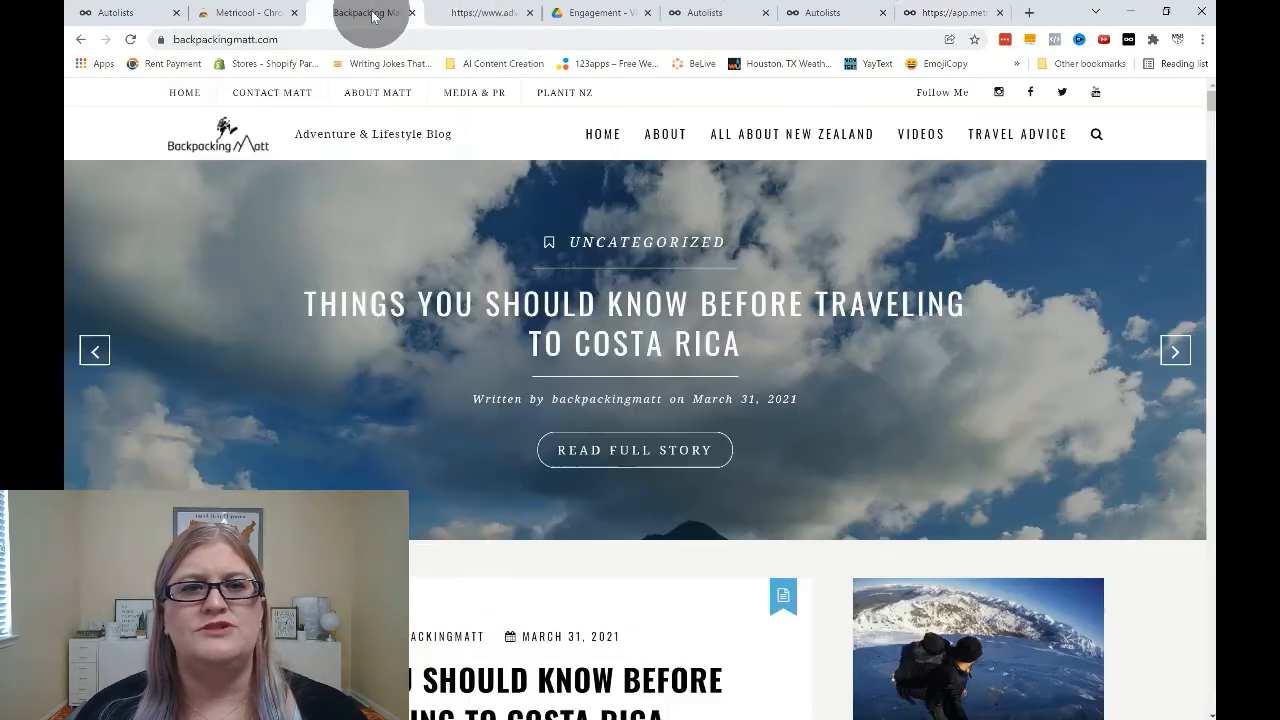
scroll(561, 296, down, 5)
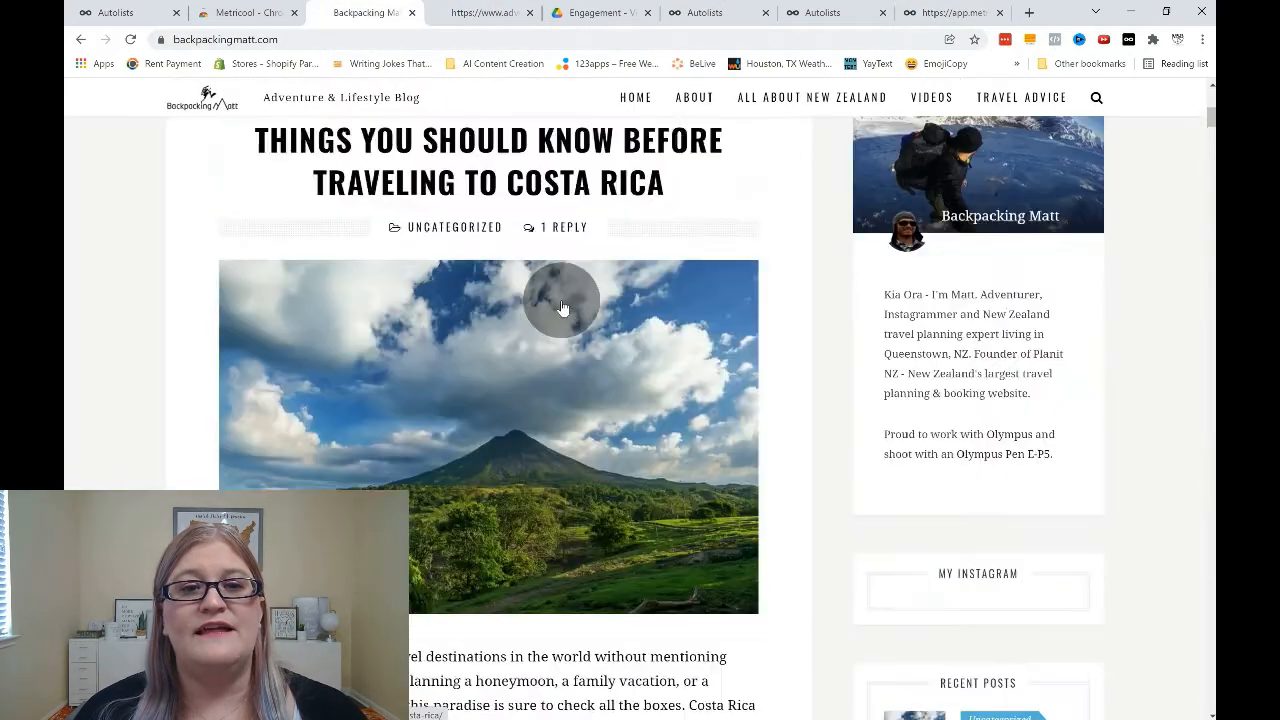
scroll(502, 297, up, 3)
scroll(571, 457, down, 4)
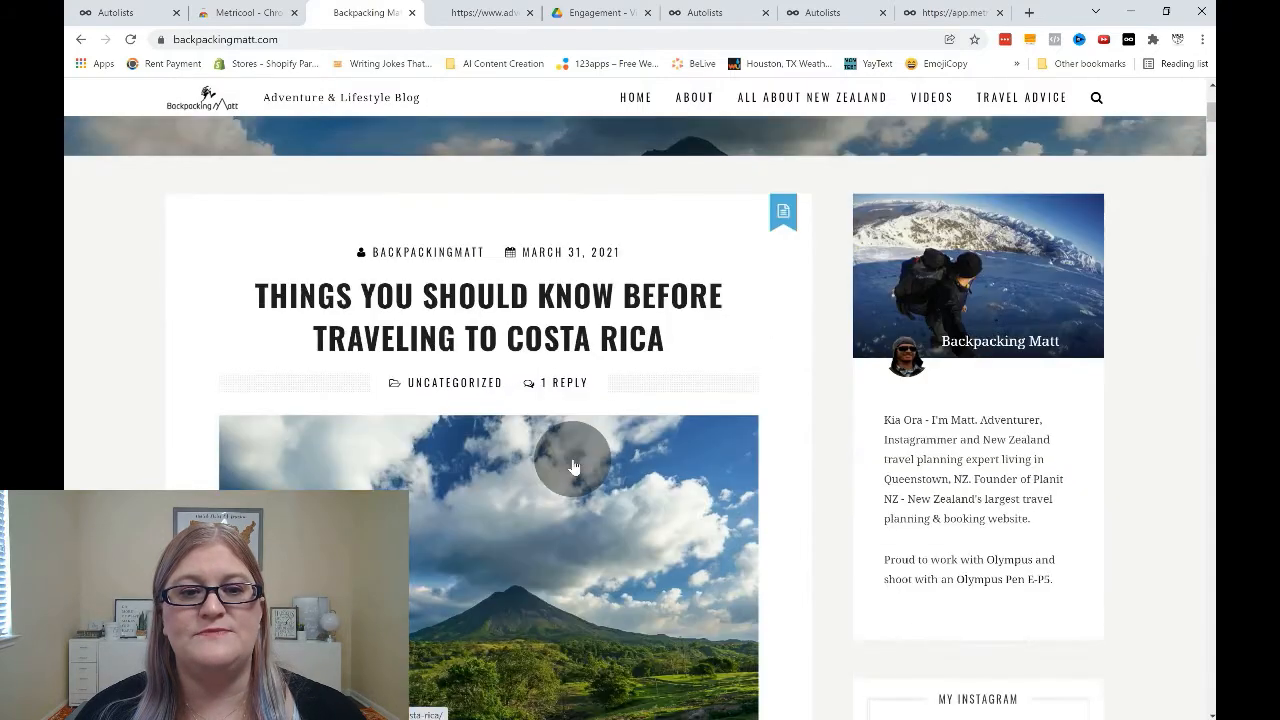
scroll(577, 393, up, 3)
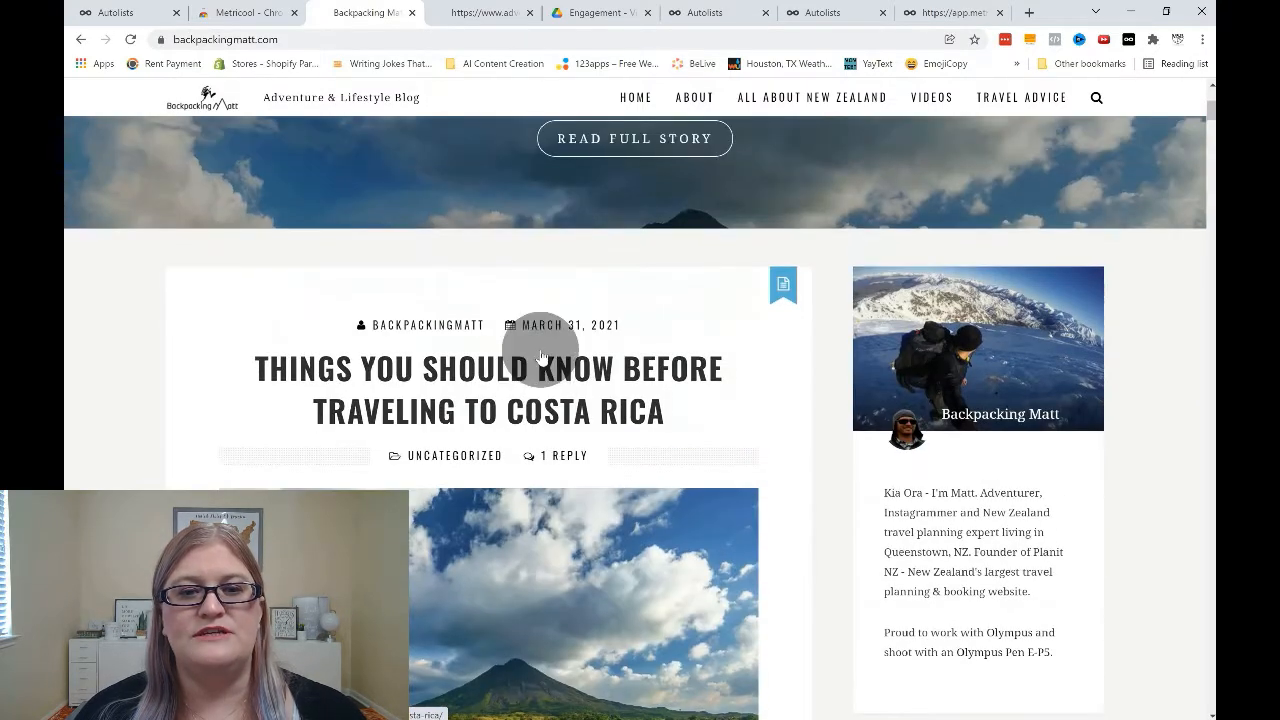
click(545, 368)
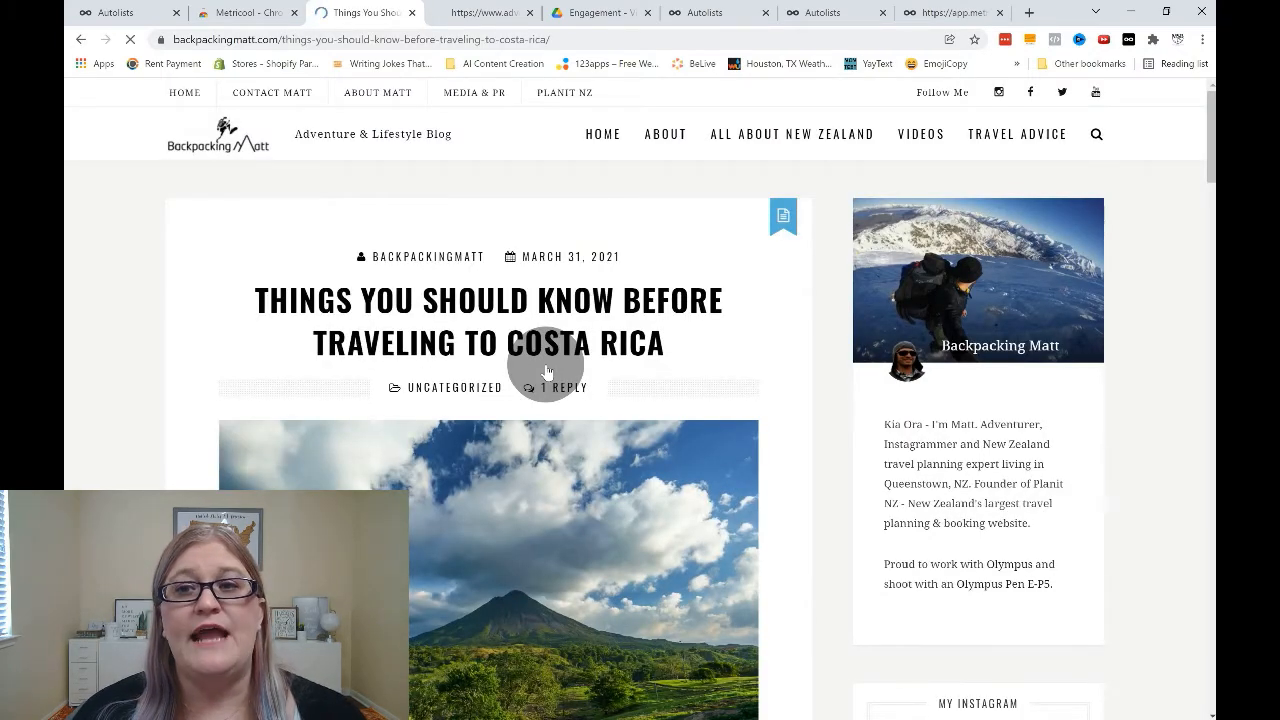
click(1128, 41)
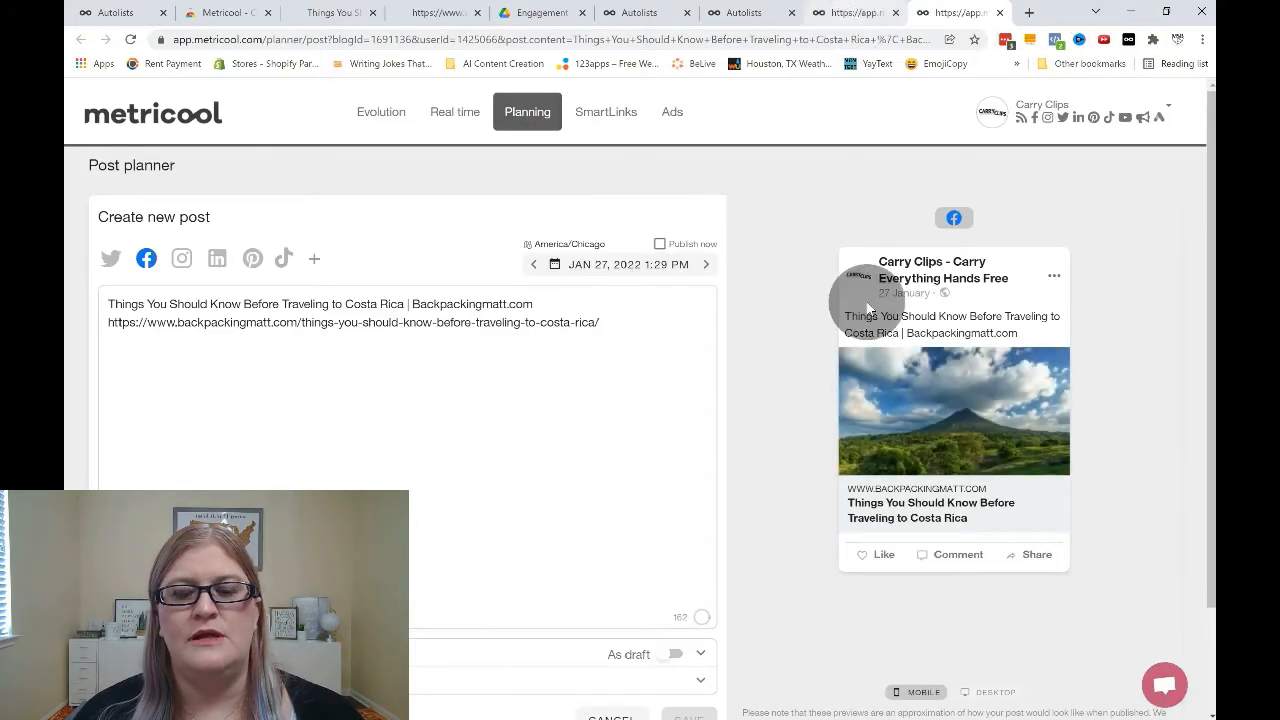
Compare the Facebook previews of the blog homepage post and the Costa Rica article post.
click(855, 12)
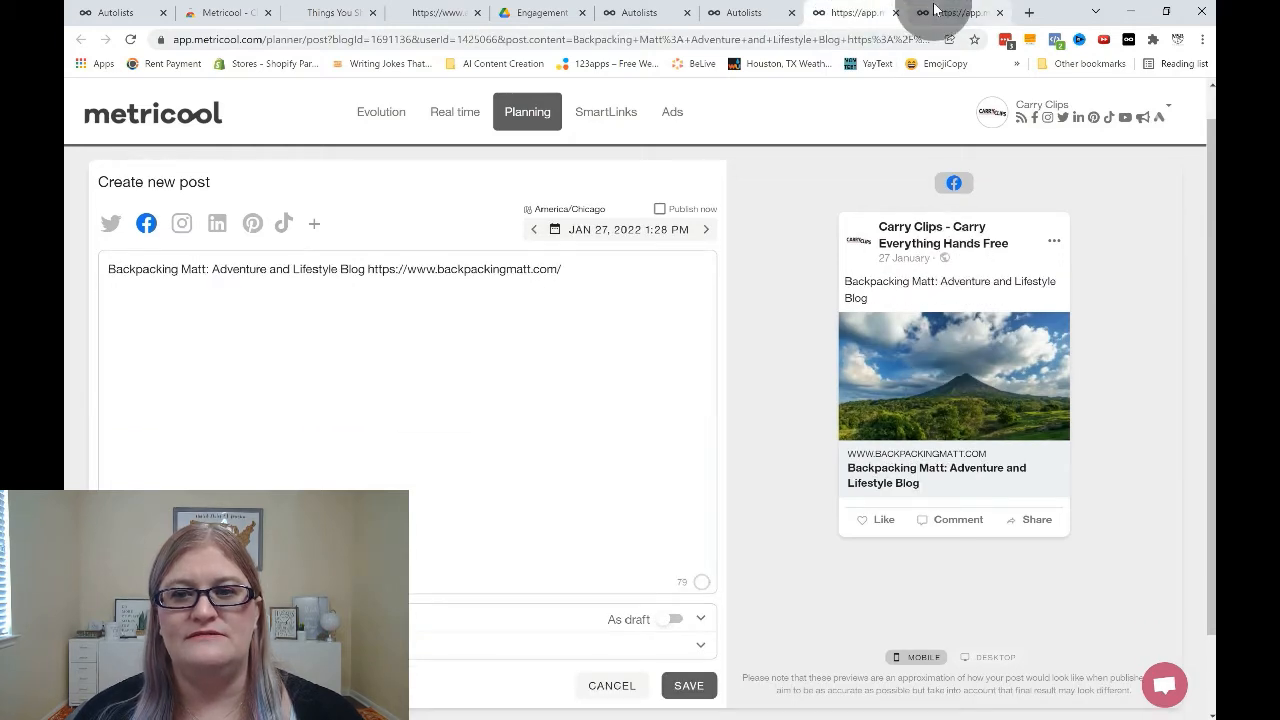
click(935, 12)
click(568, 354)
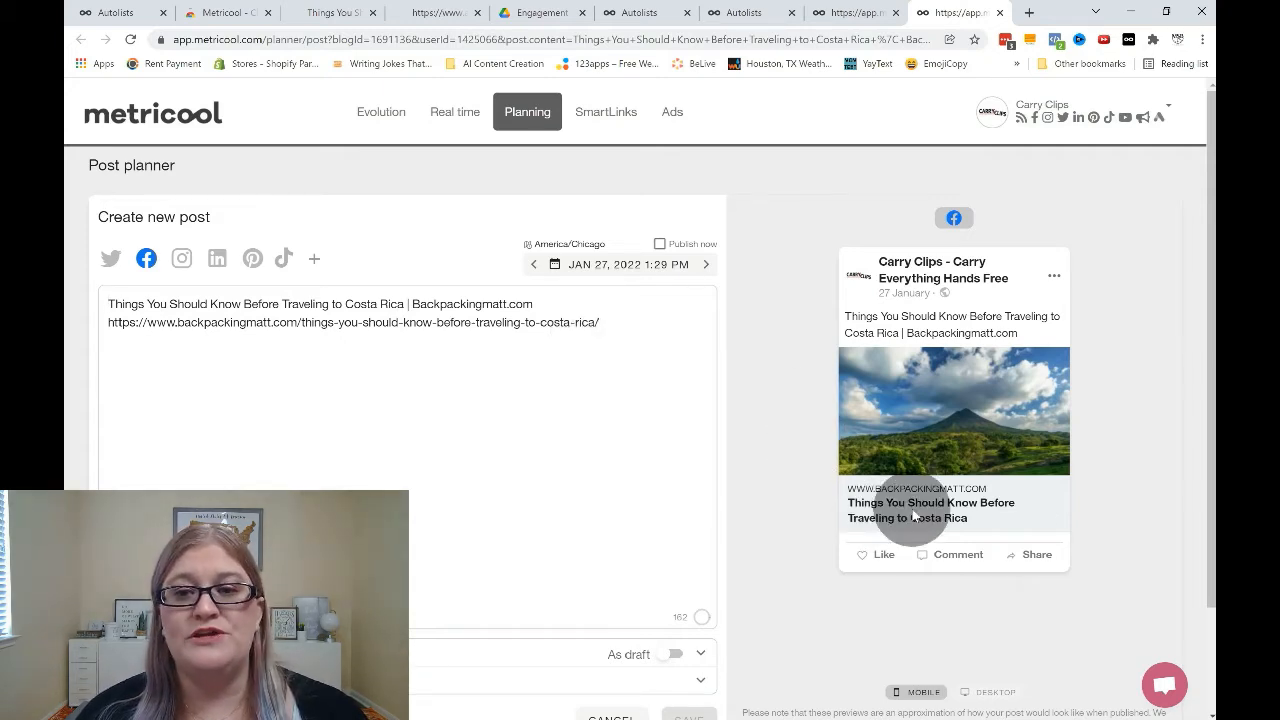
click(863, 16)
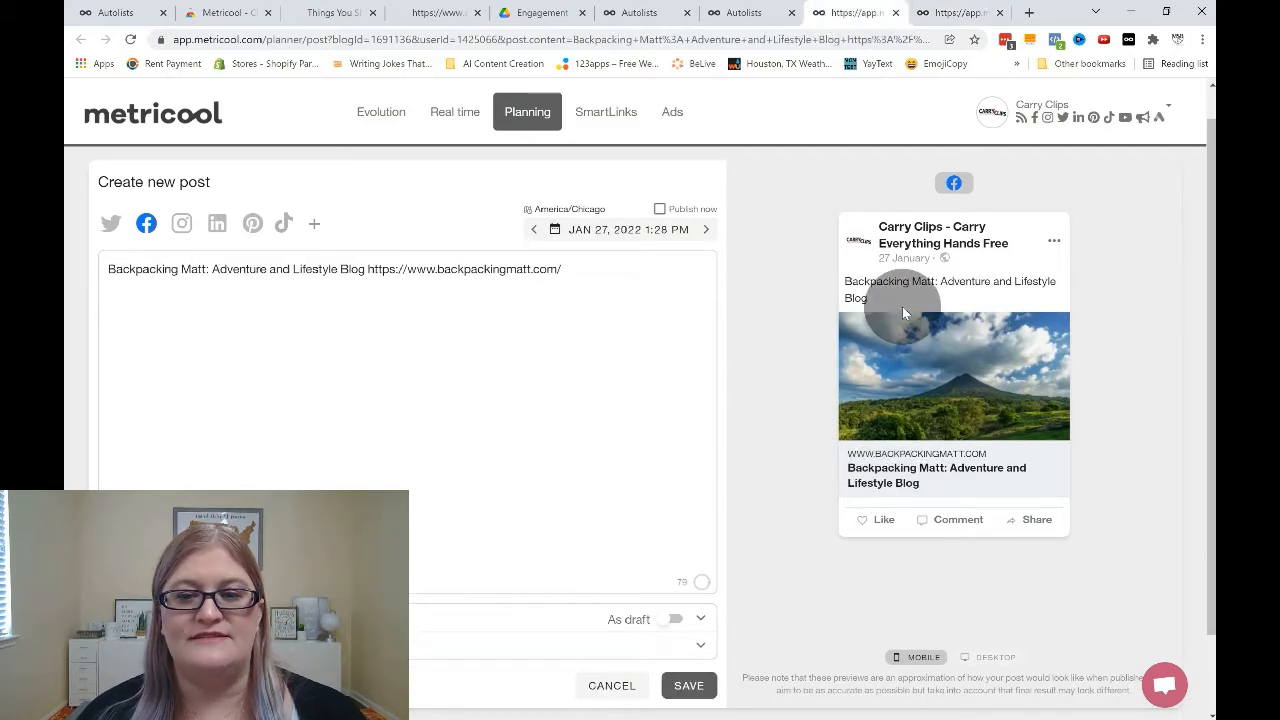
click(940, 16)
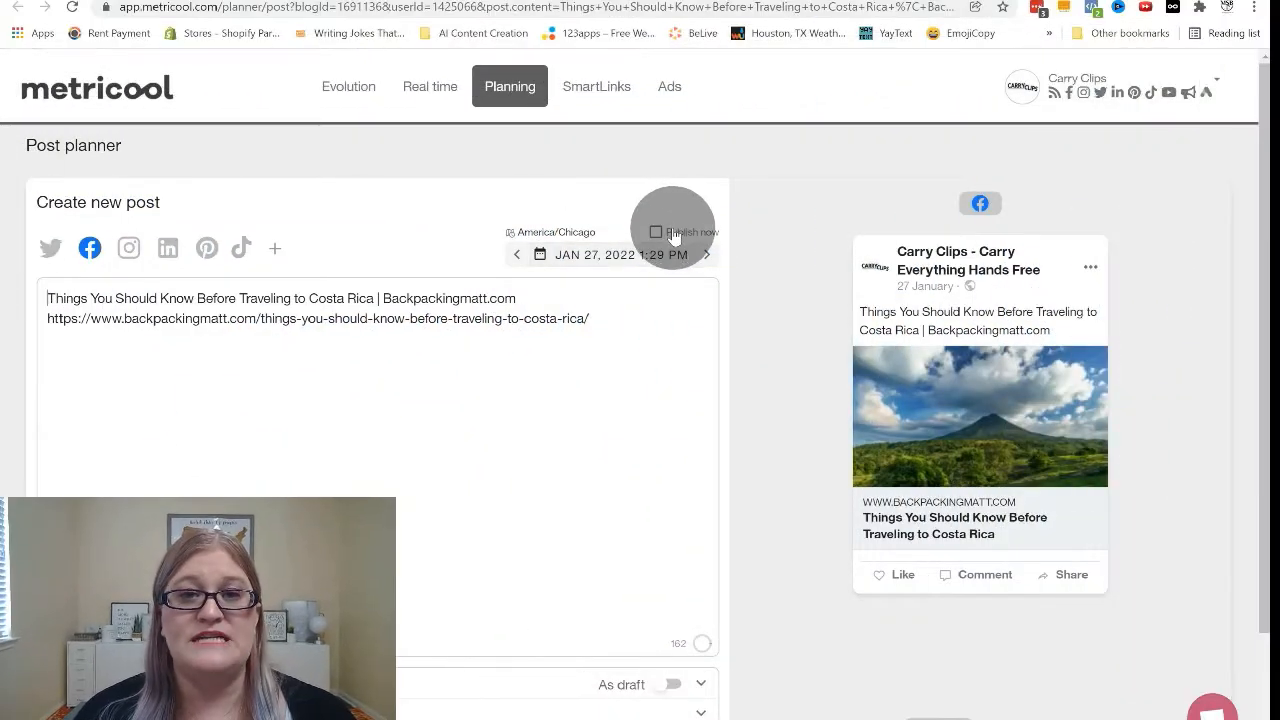
Insert blank lines between the article title and its link in the Costa Rica post text.
click(327, 318)
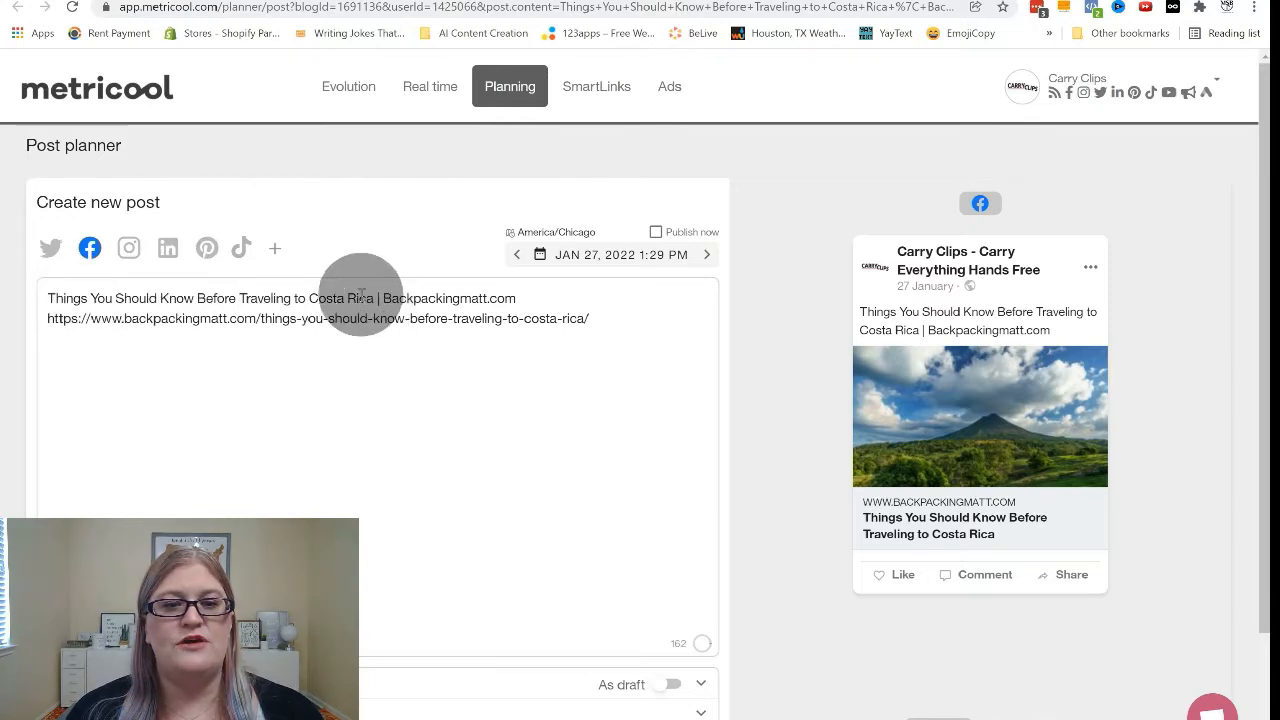
click(535, 298)
key(Return)
key(Return)
key(Return)
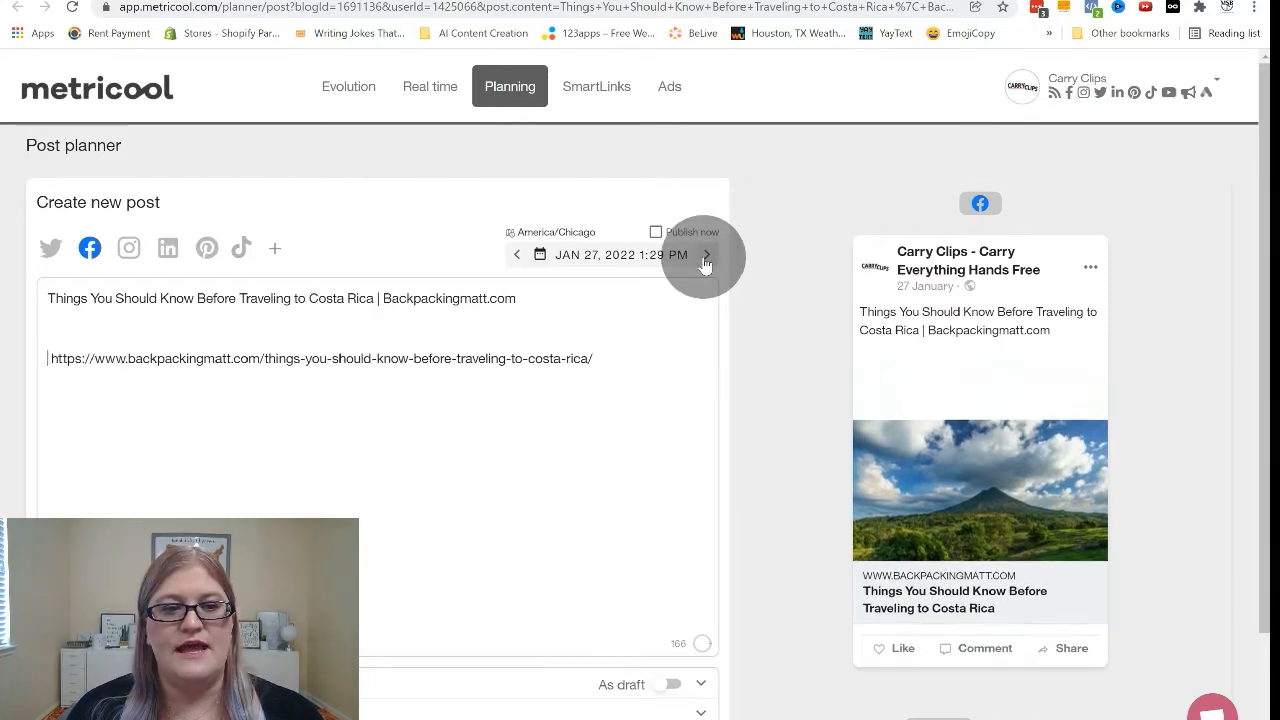
key(Return)
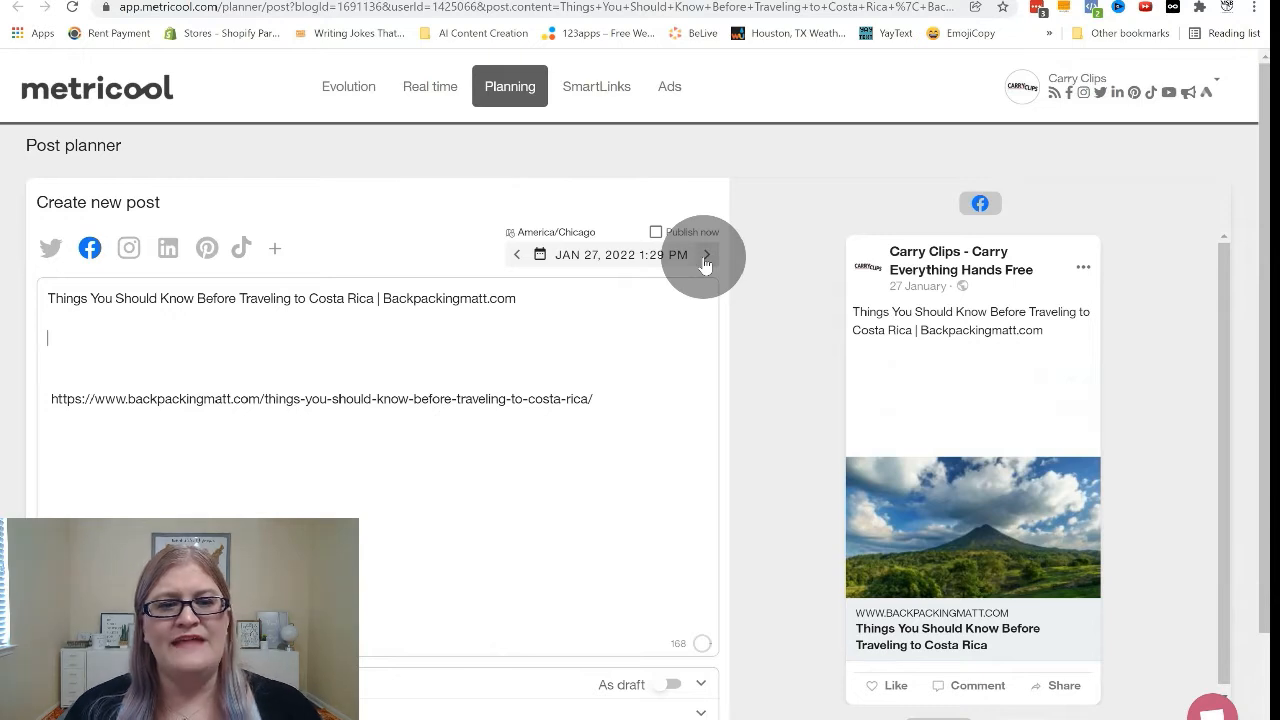
Write "I've always wanted to travel to Costa Rica, have you ever been?" below the article title.
text(way)
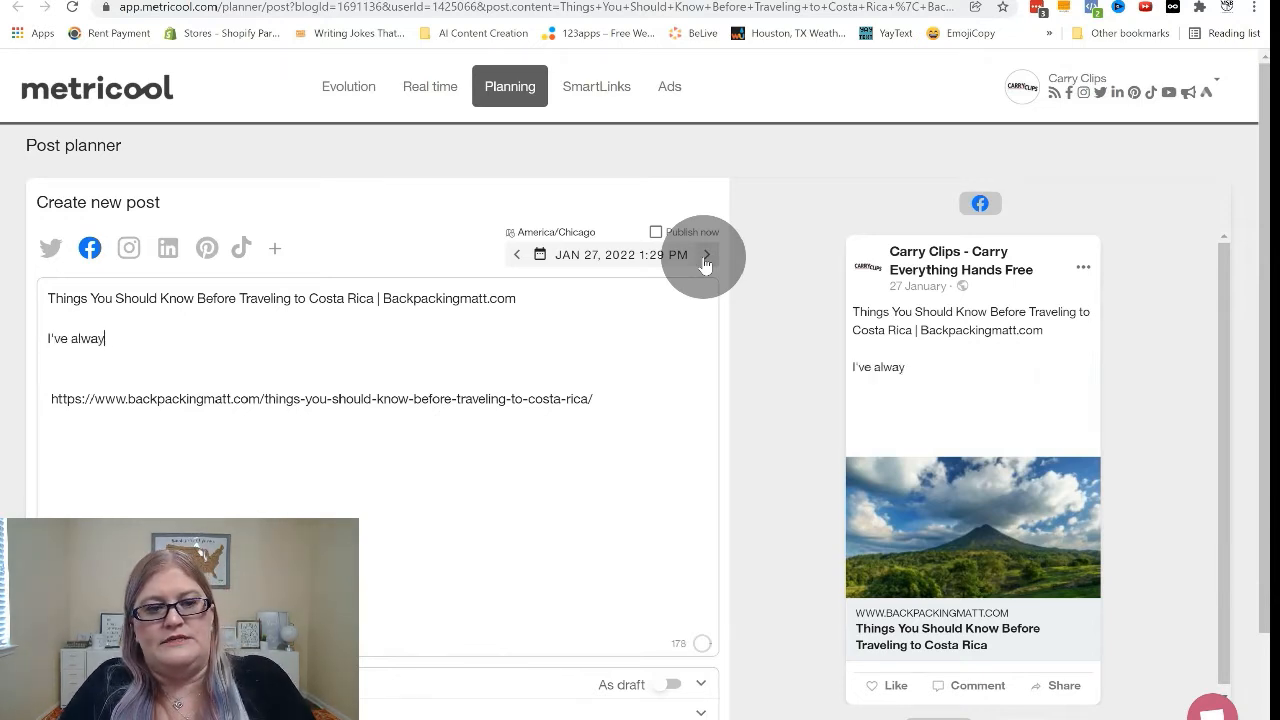
text(s wanted to t)
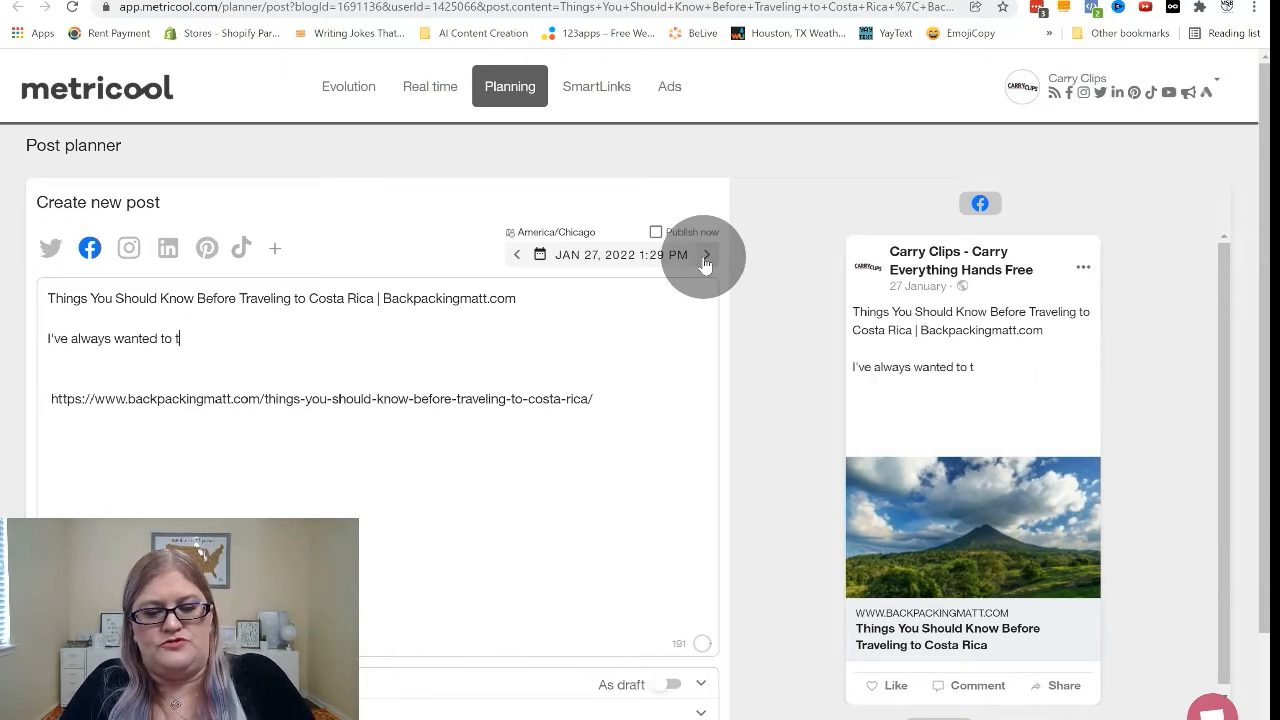
text(ravel to Costa)
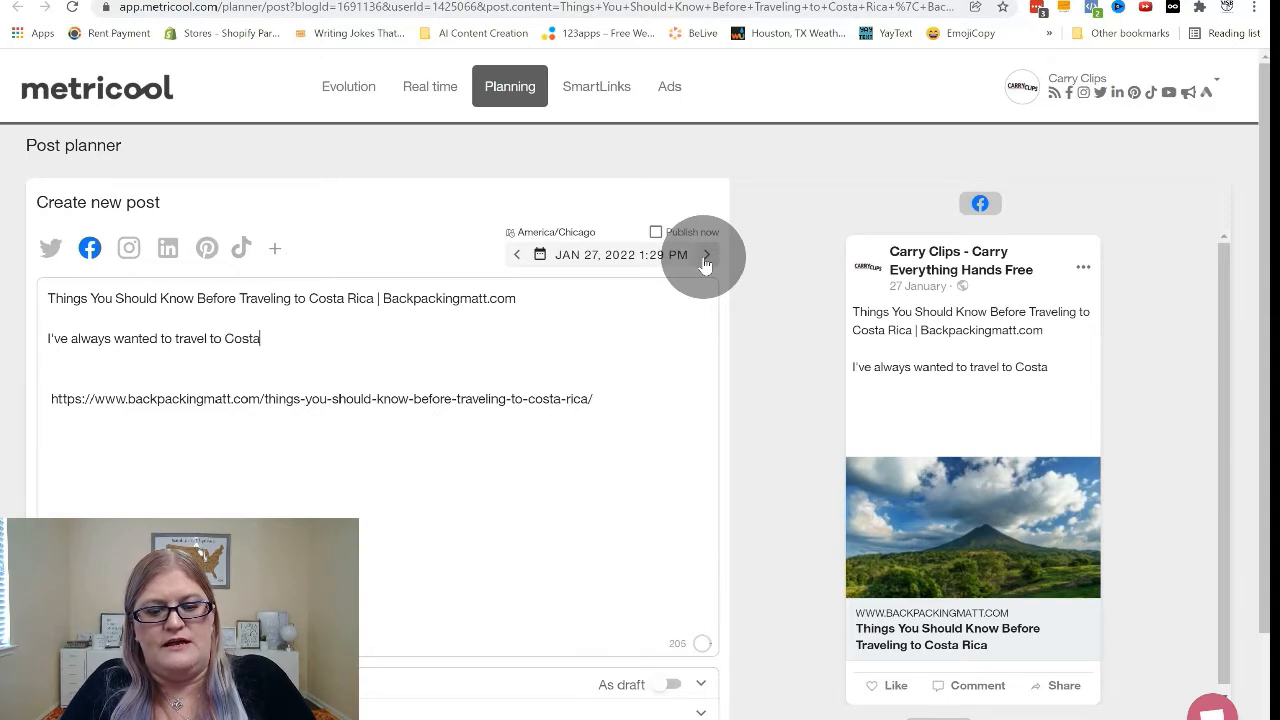
text( Rica, )
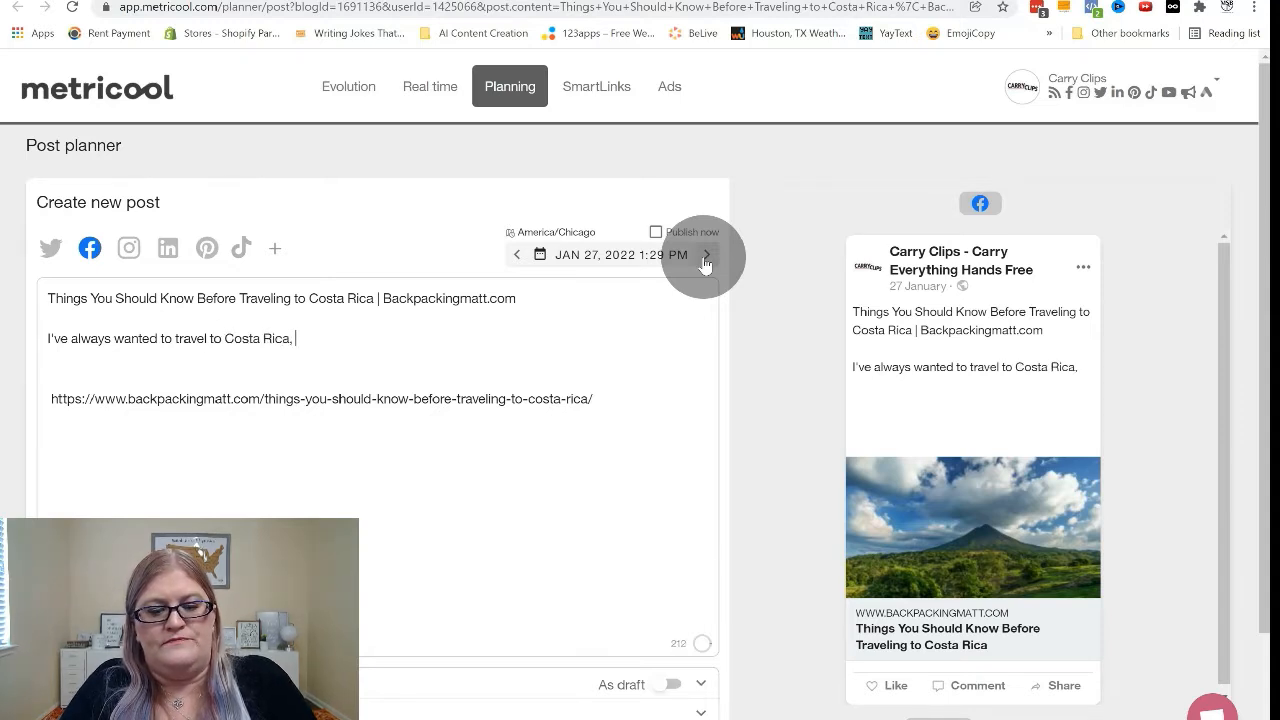
text(have you ever been?)
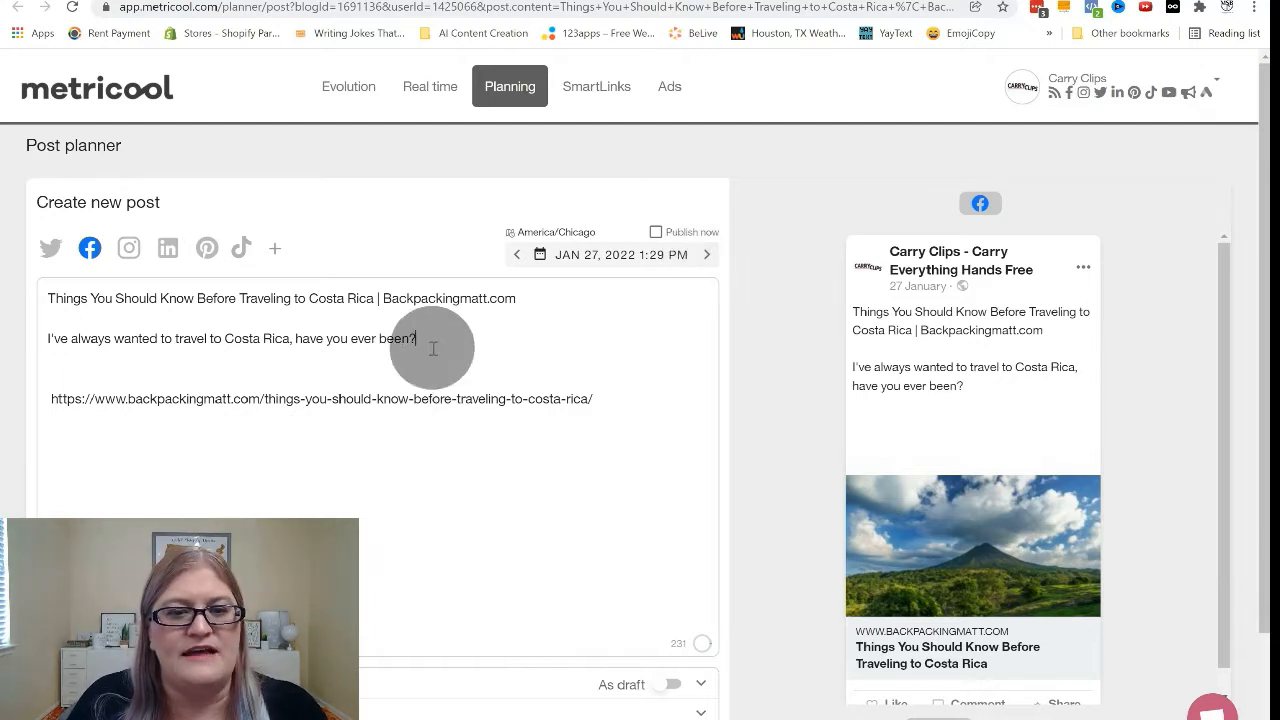
Move the Costa Rica question above the article title, with a blank line between them.
drag(418, 338, 12, 341)
key(ctrl+x)
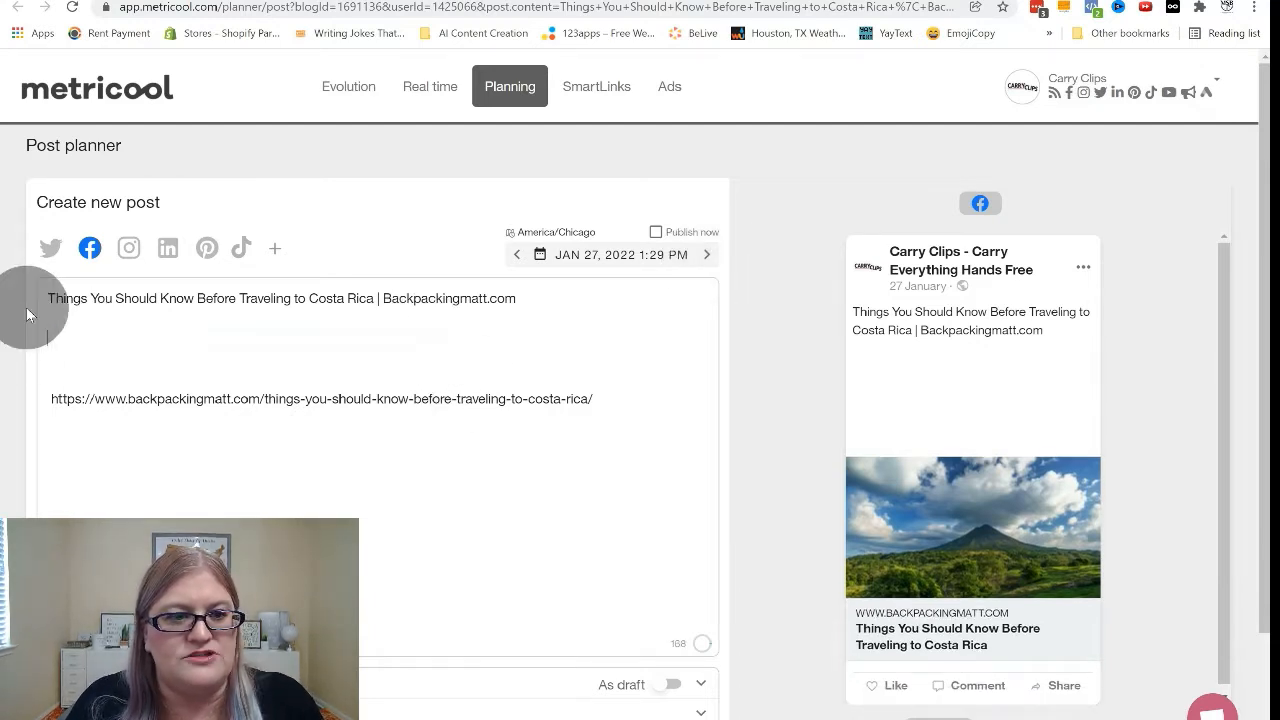
click(47, 298)
key(ctrl+v)
key(Return)
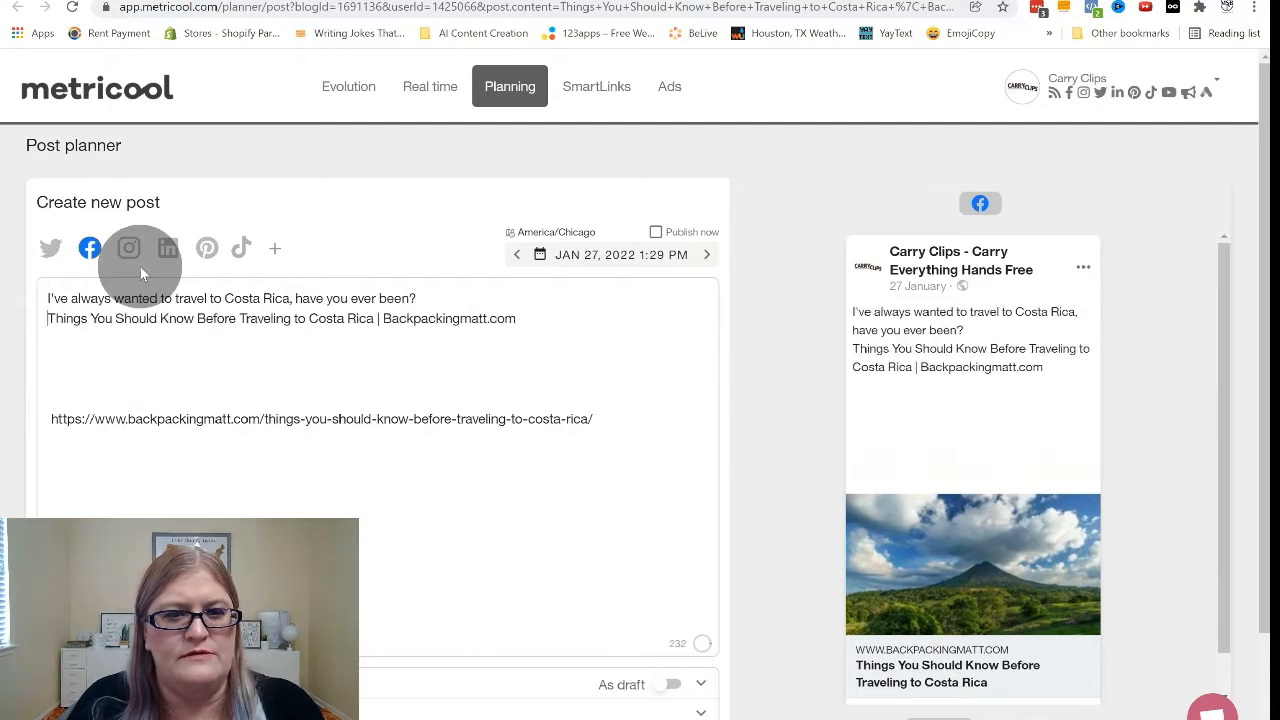
key(Return)
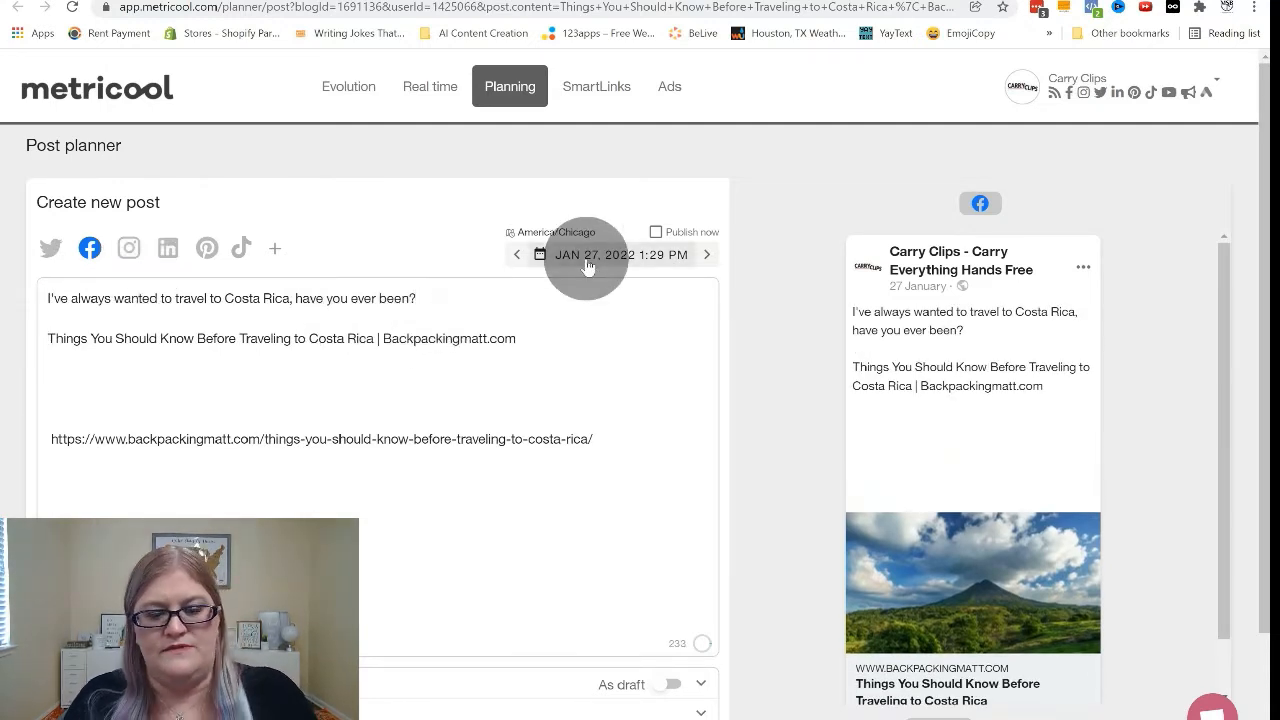
Add the line "Get some tips from Backpacking Matt right here" directly above the article title.
key(Return)
text(Get)
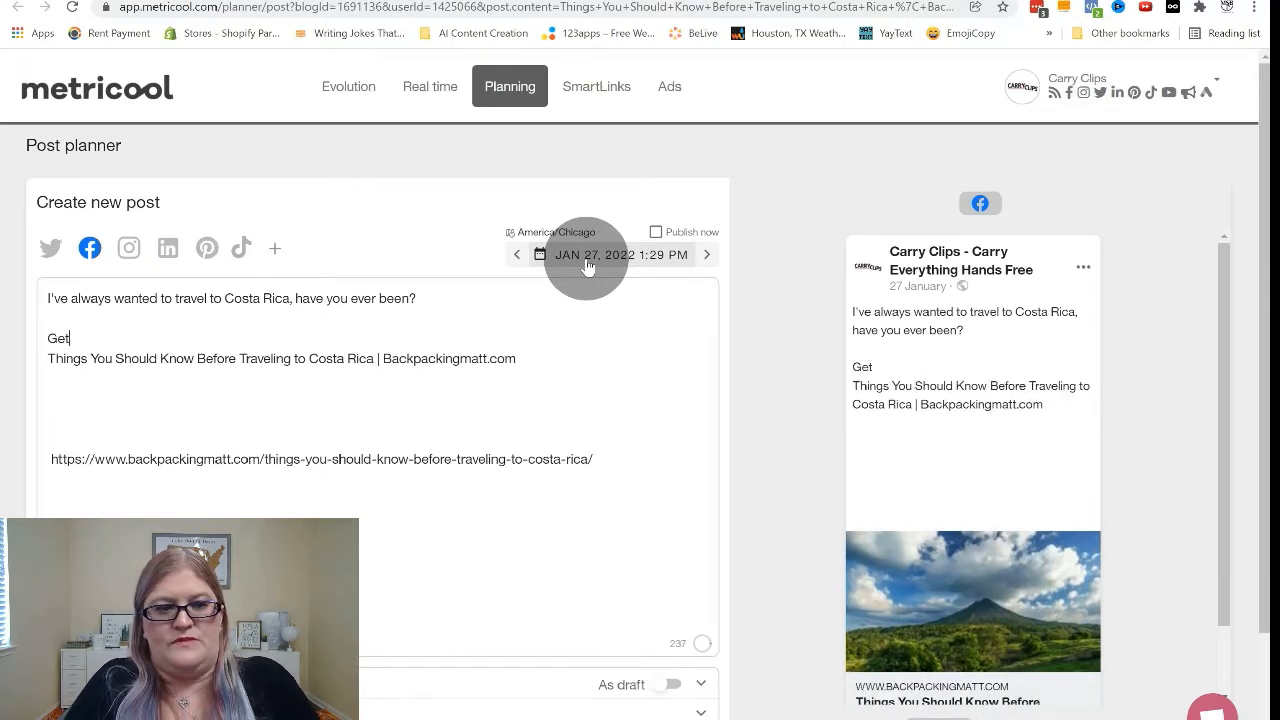
text( some tips )
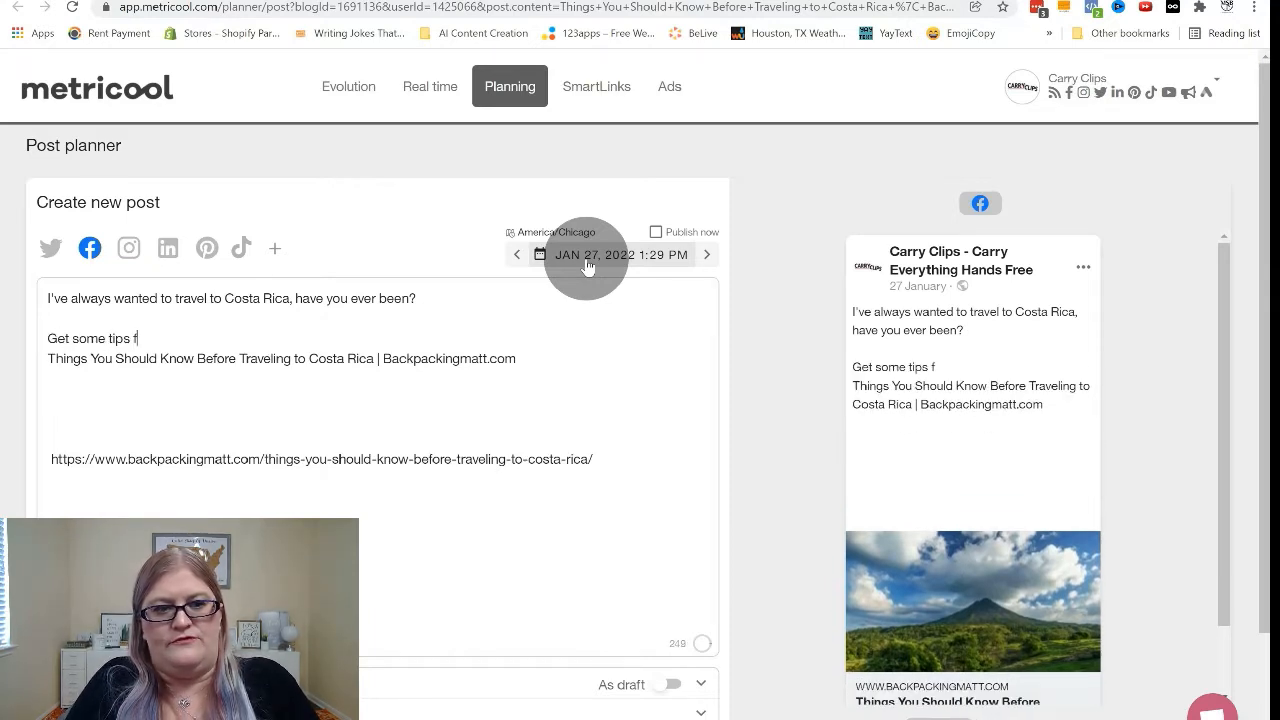
text(from Backp)
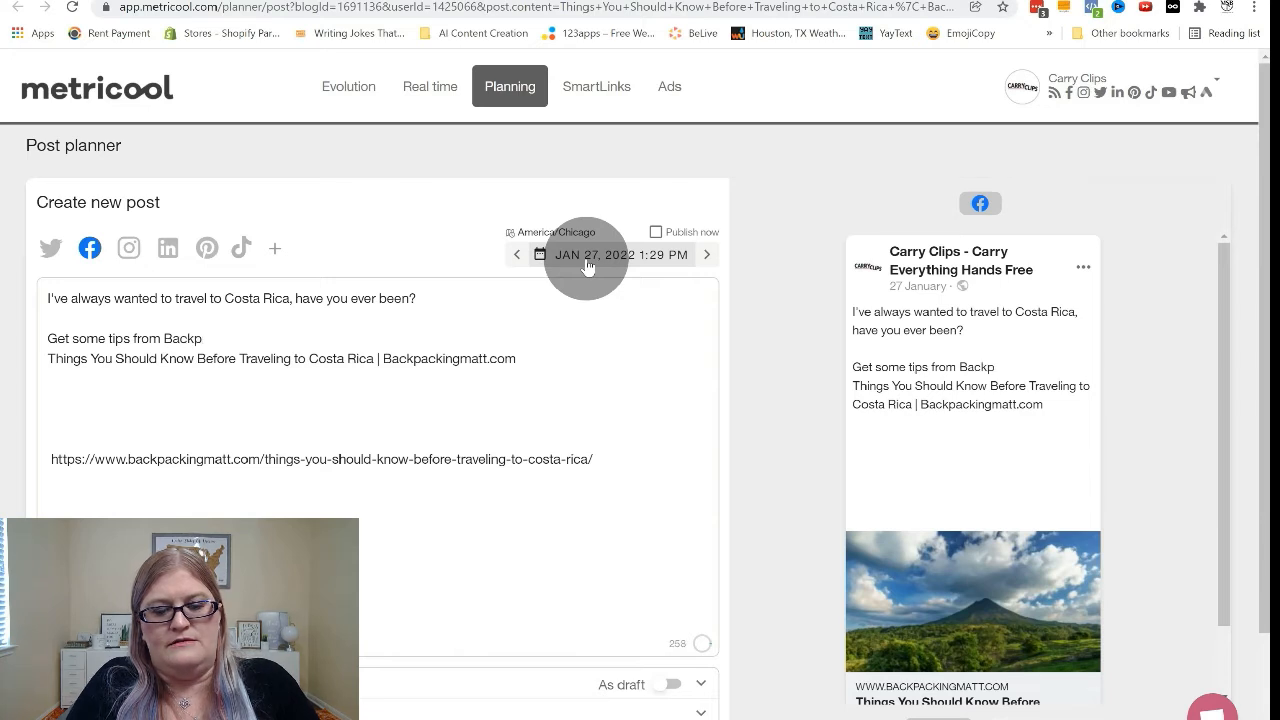
key(BackSpace)
text(Packing)
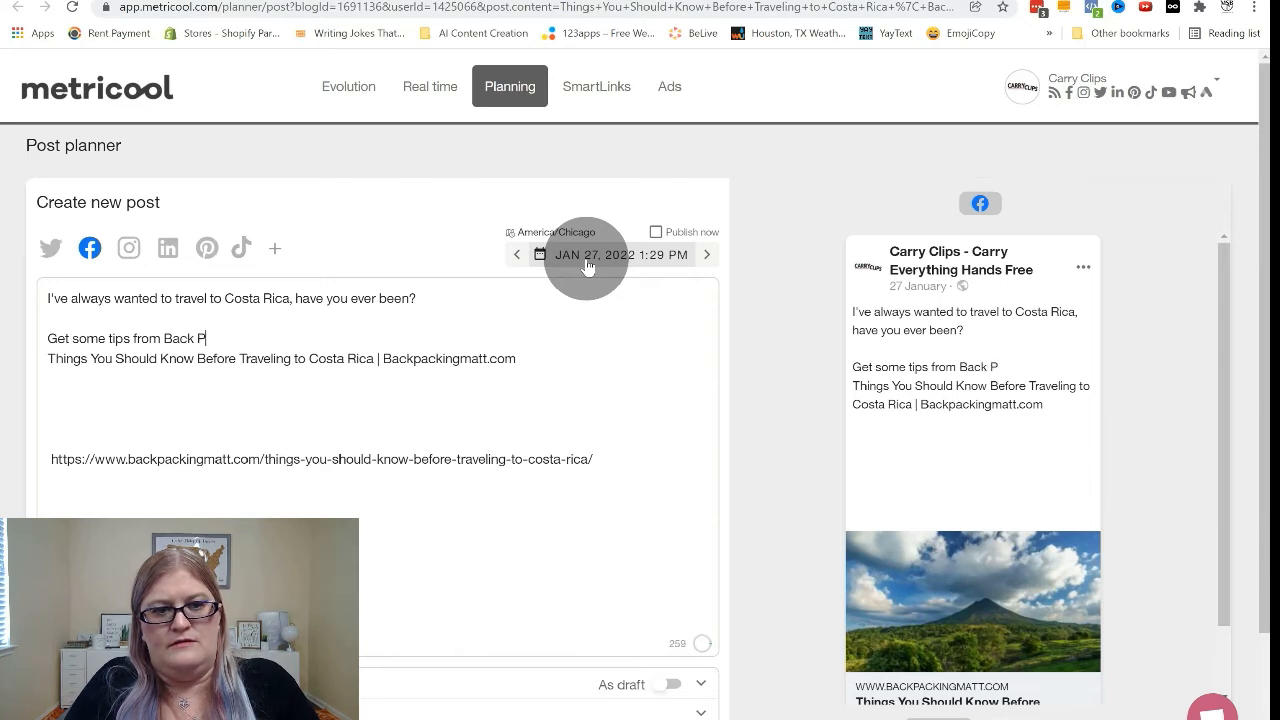
key(BackSpace)
key(BackSpace)
key(BackSpace)
key(BackSpace)
key(BackSpace)
key(BackSpace)
key(BackSpace)
key(BackSpace)
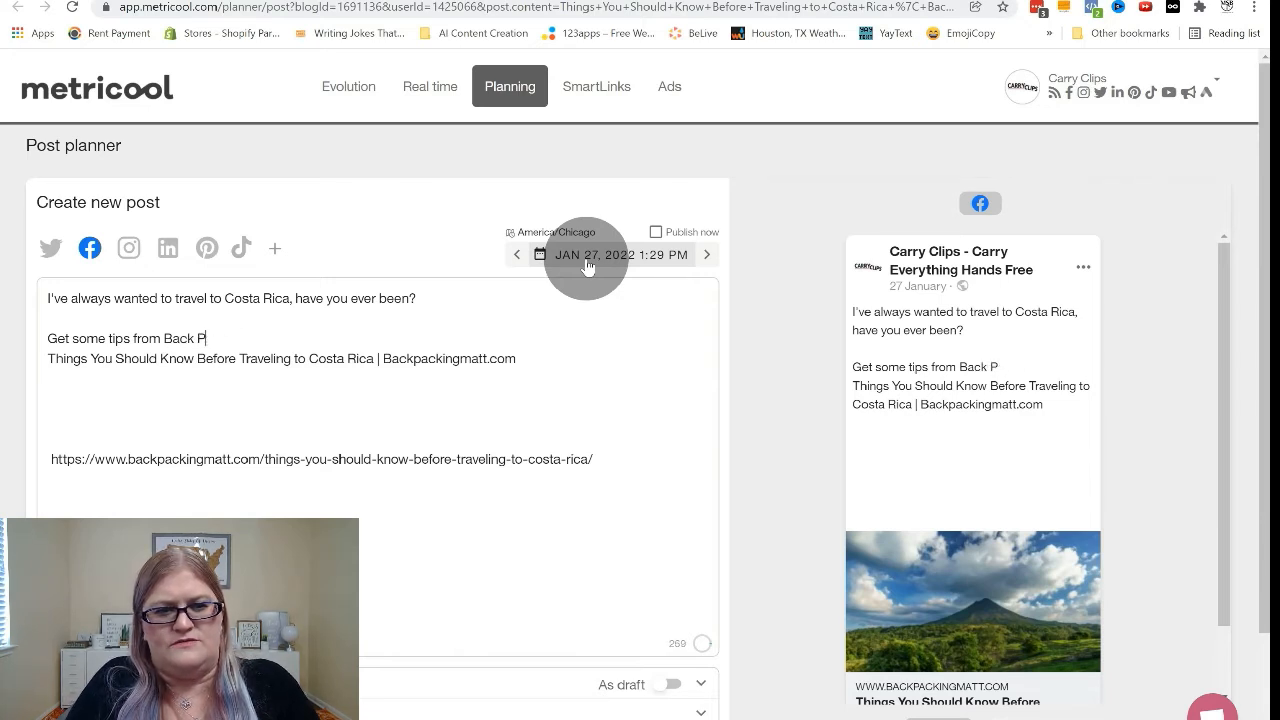
text(packing )
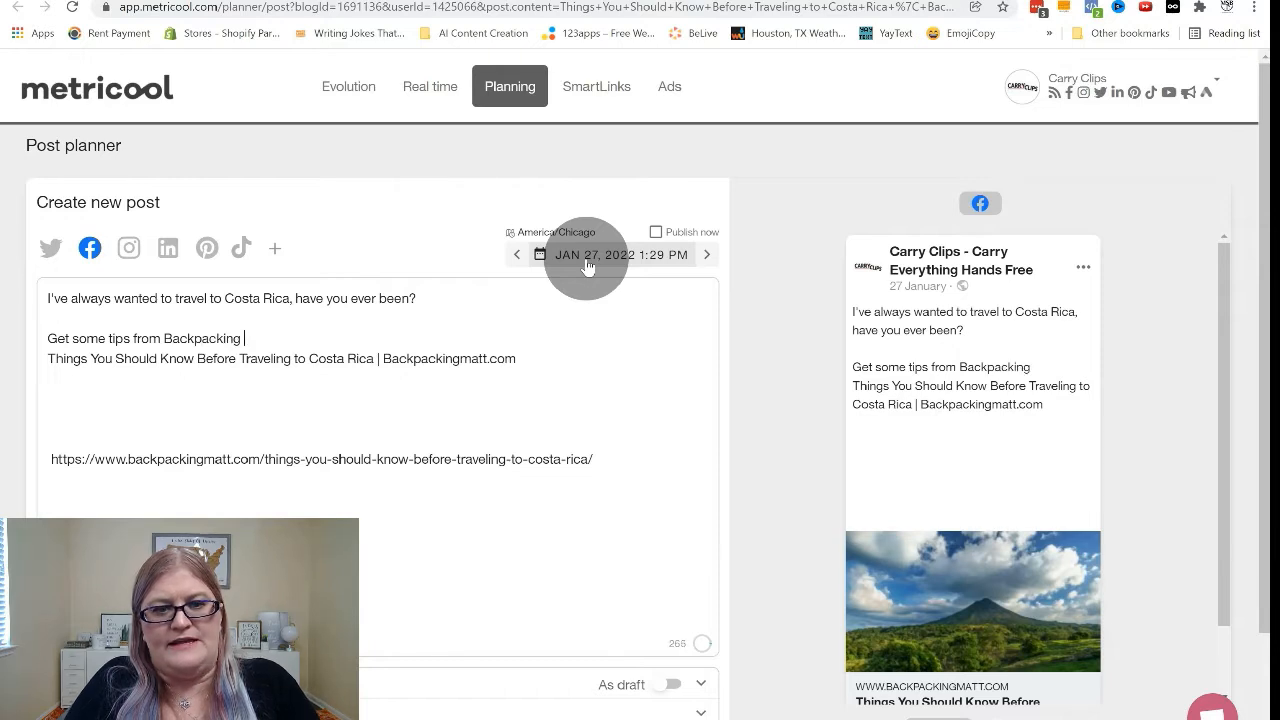
text(Matt rg)
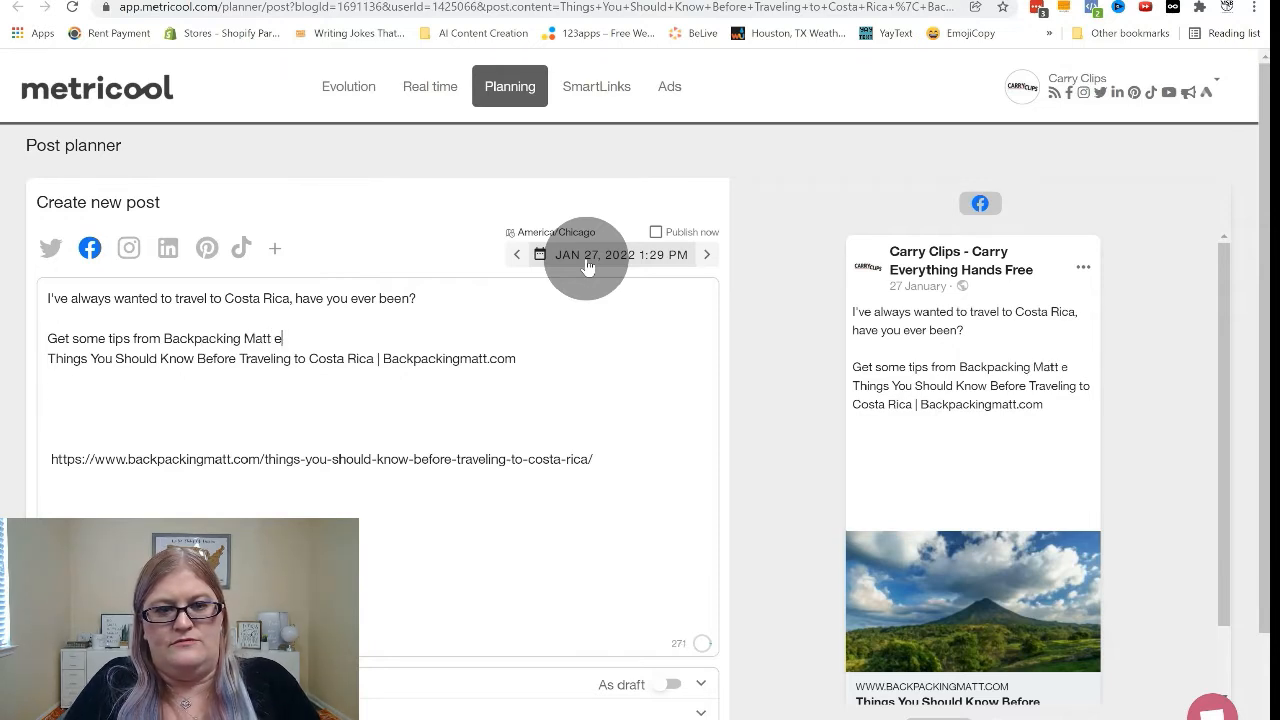
key(BackSpace)
text(ight )
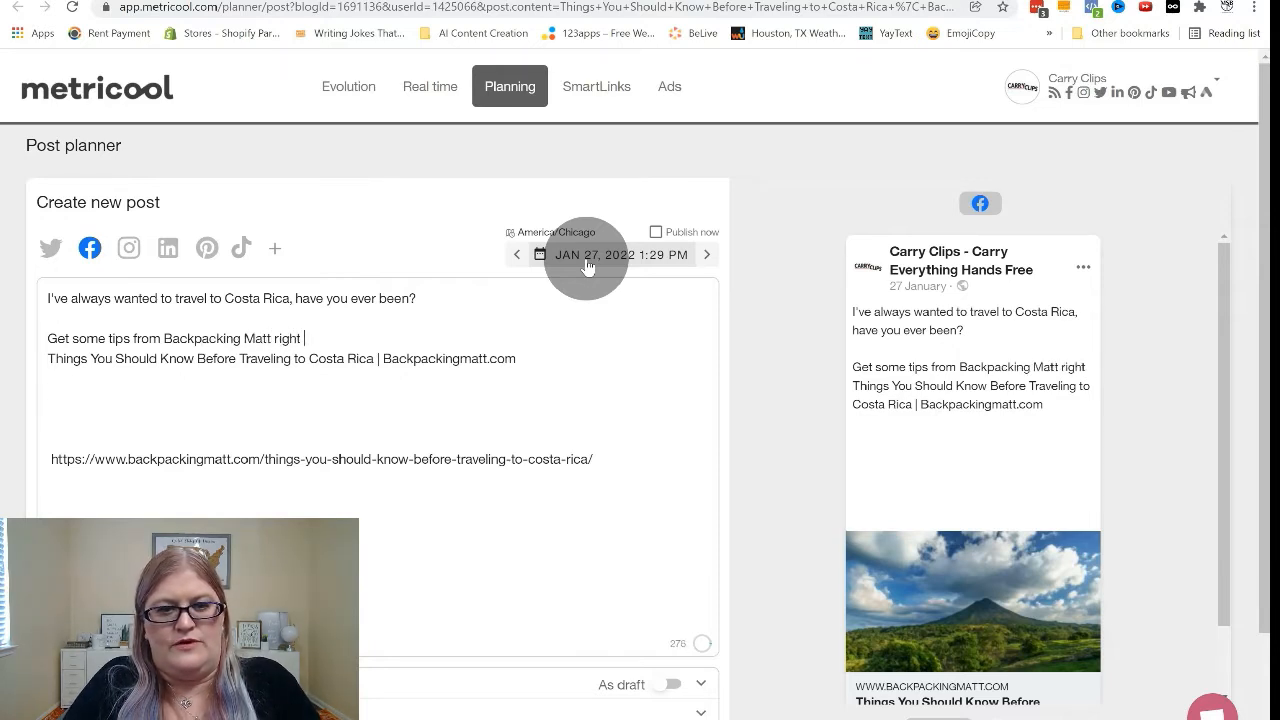
text(here:)
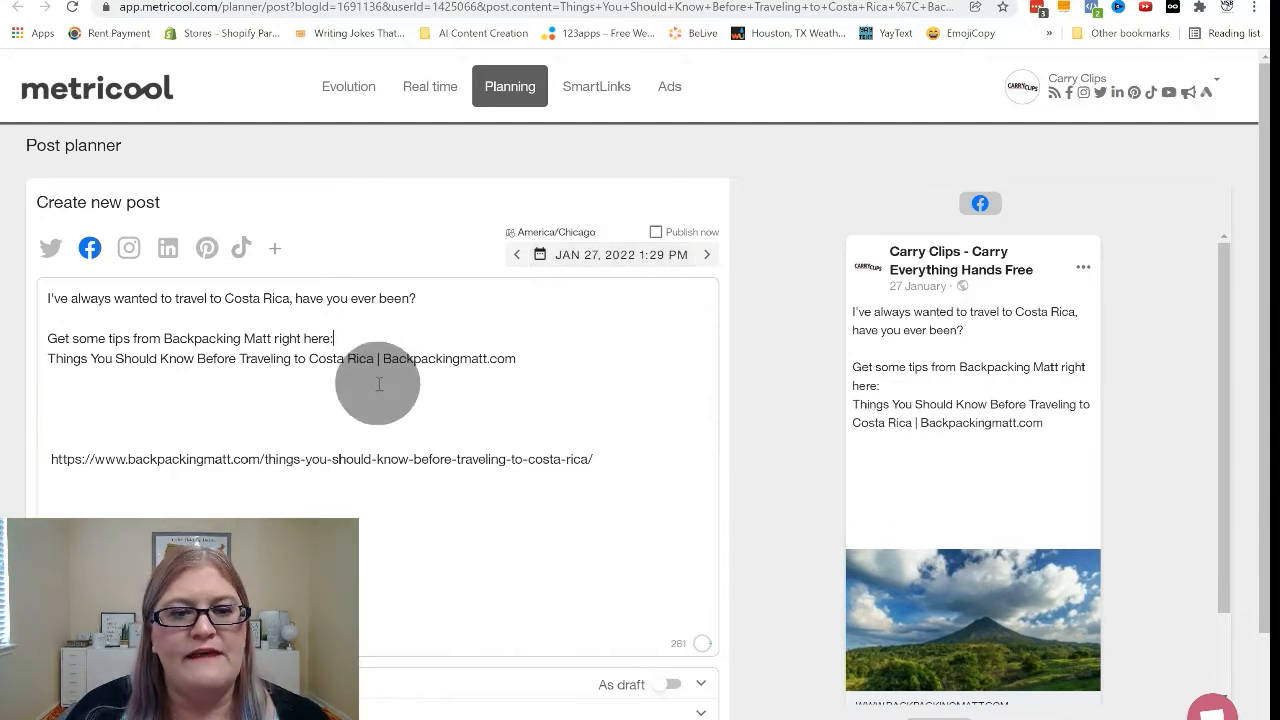
End the tips line with "here:", then remove "Backpackingmatt.com" and the blank lines so the link directly follows the article title.
drag(384, 358, 520, 353)
key(Delete)
key(Delete)
key(Delete)
key(Delete)
key(Delete)
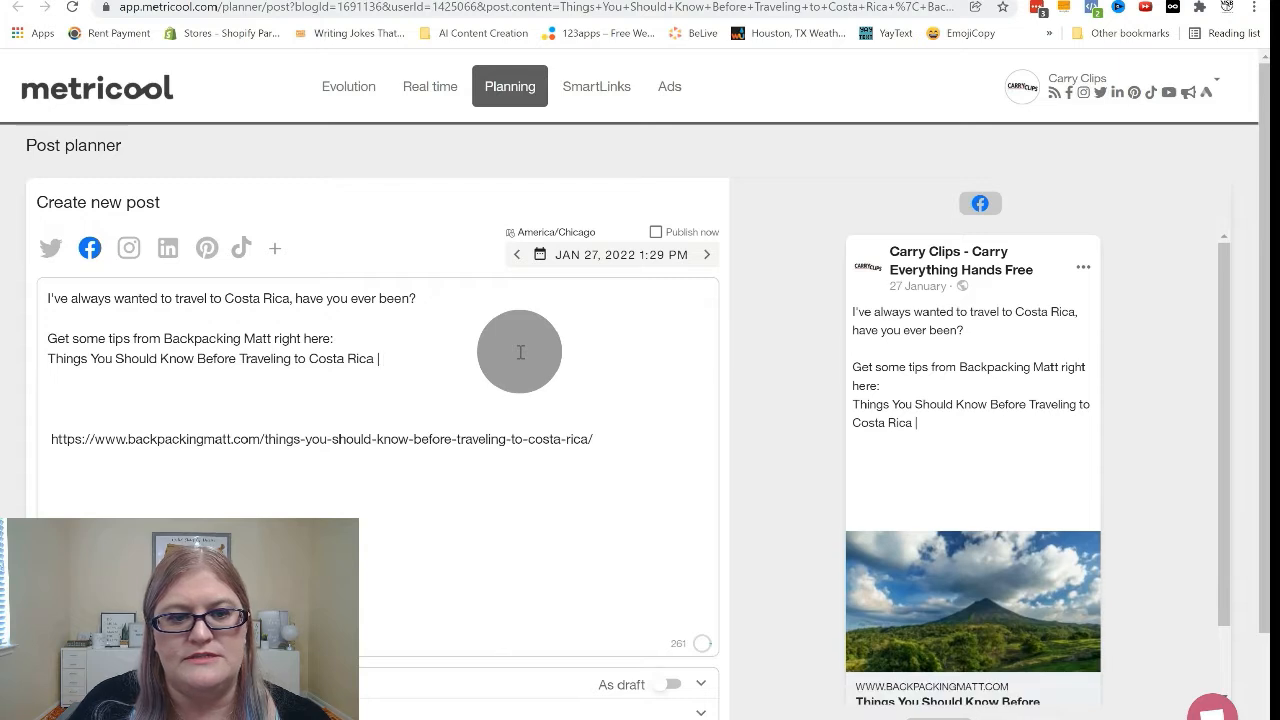
key(Delete)
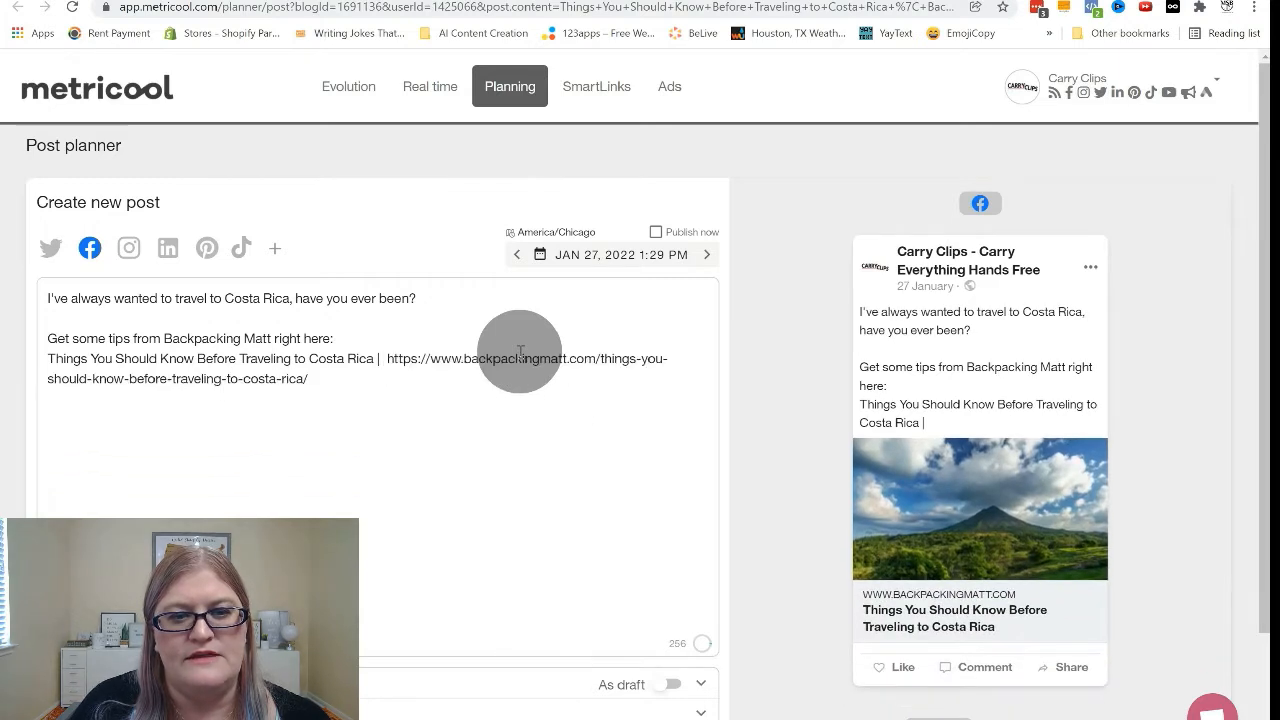
key(Delete)
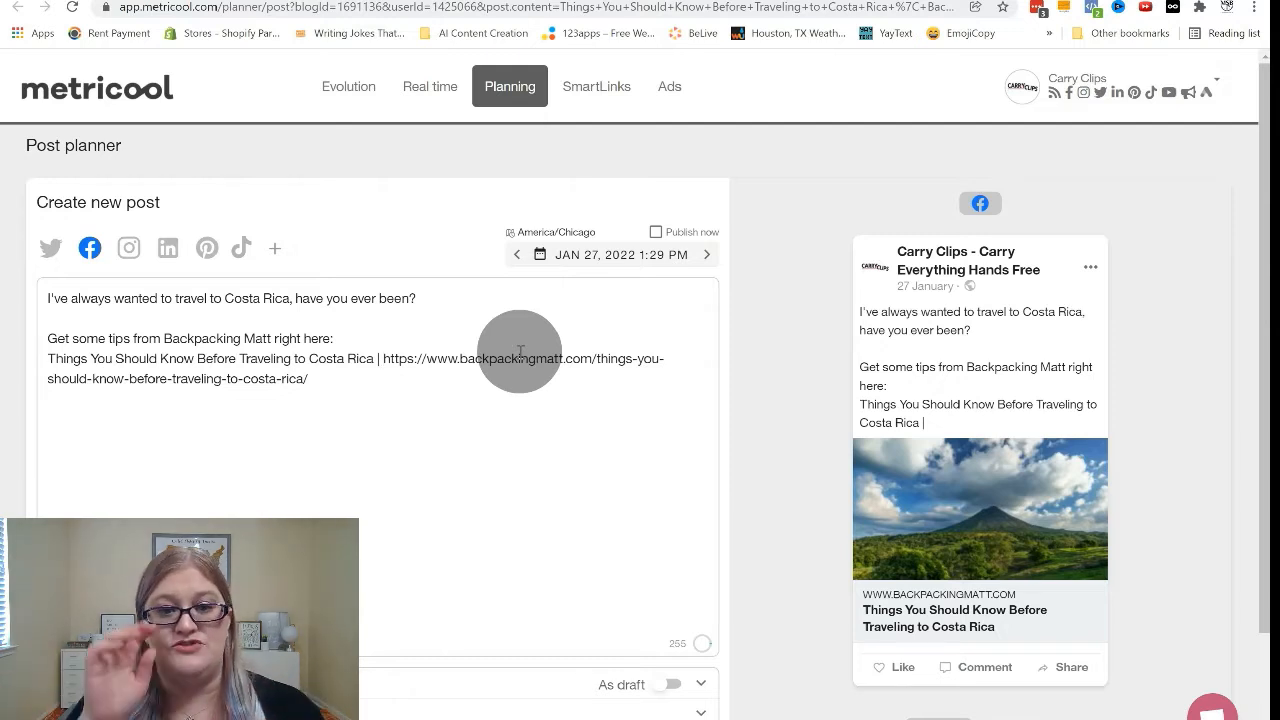
Save the Costa Rica Facebook post to the planner for January 27, 2022.
scroll(509, 451, down, 1)
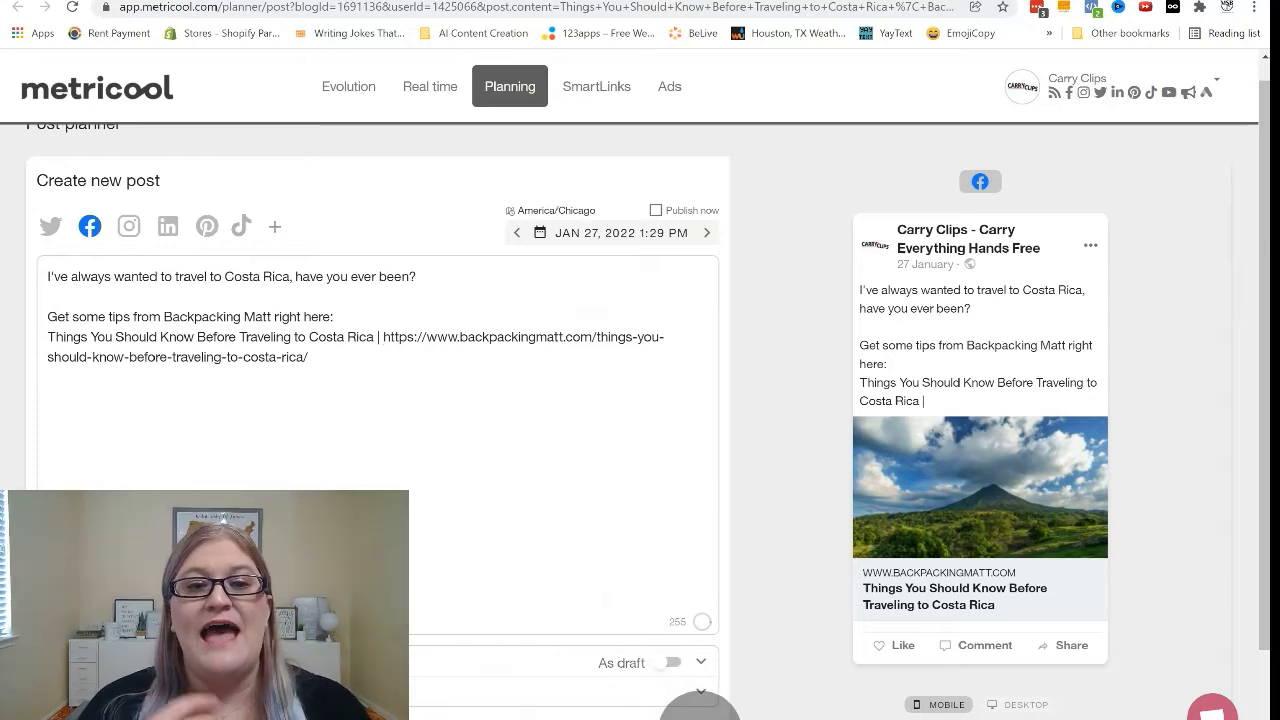
scroll(700, 690, down, 1)
click(686, 651)
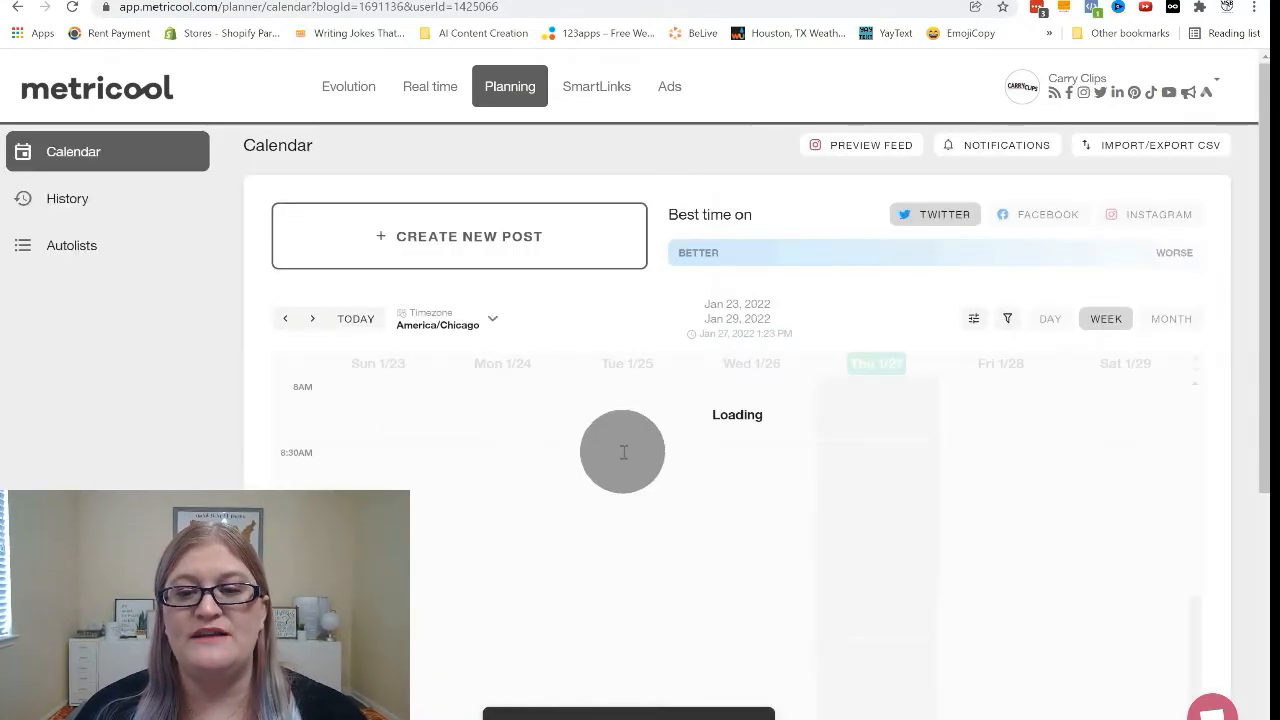
Find the Costa Rica post under Thursday 1/27 in the calendar and open it for editing.
scroll(873, 560, down, 3)
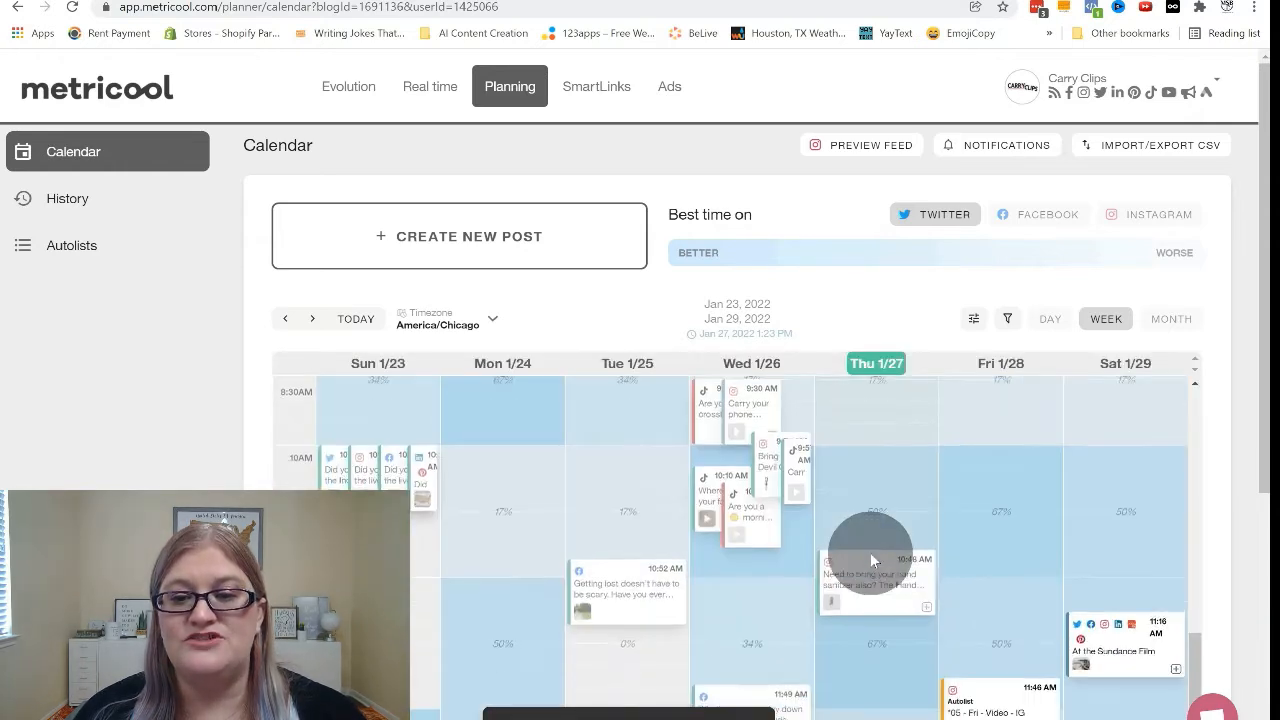
scroll(870, 597, down, 5)
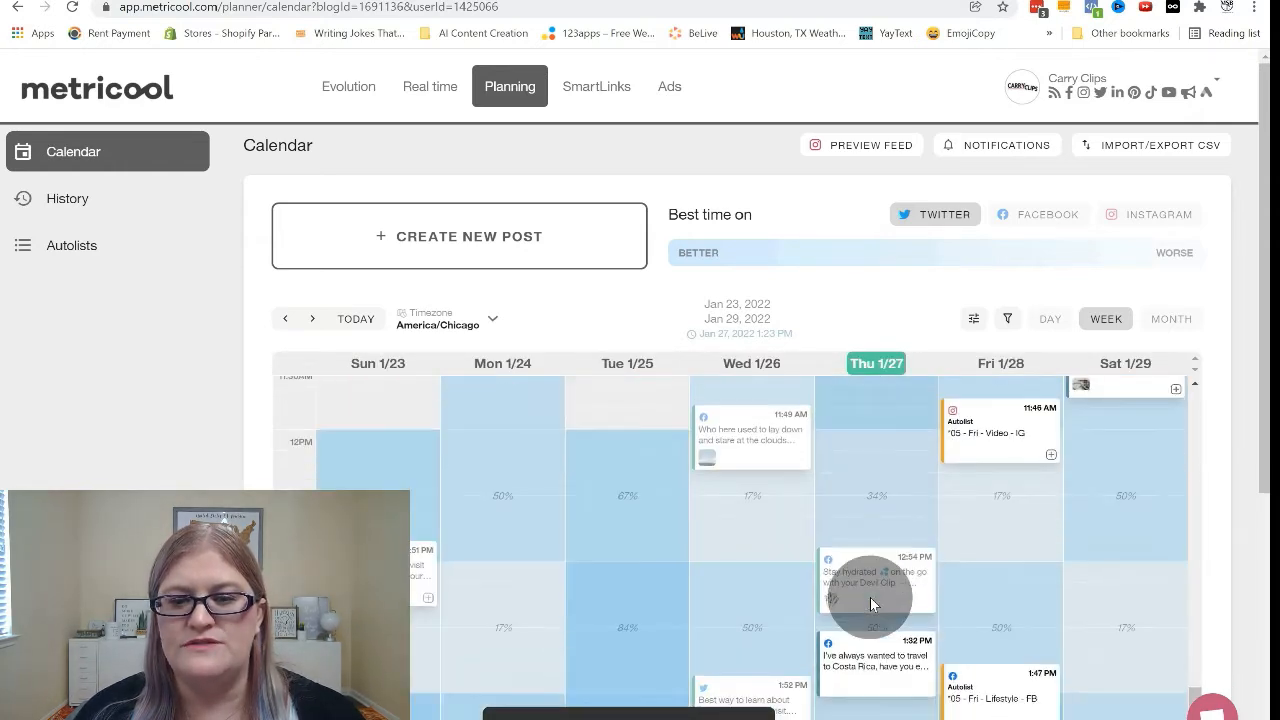
mouse_move(875, 545)
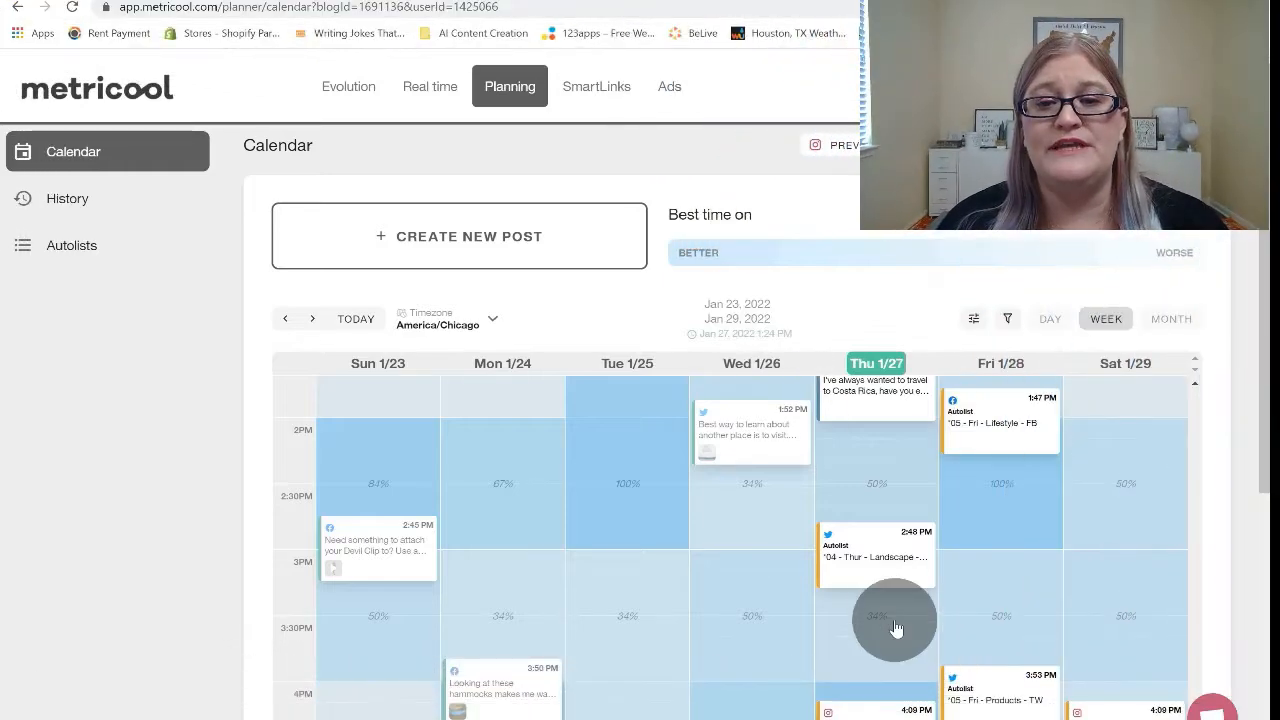
scroll(896, 627, up, 1)
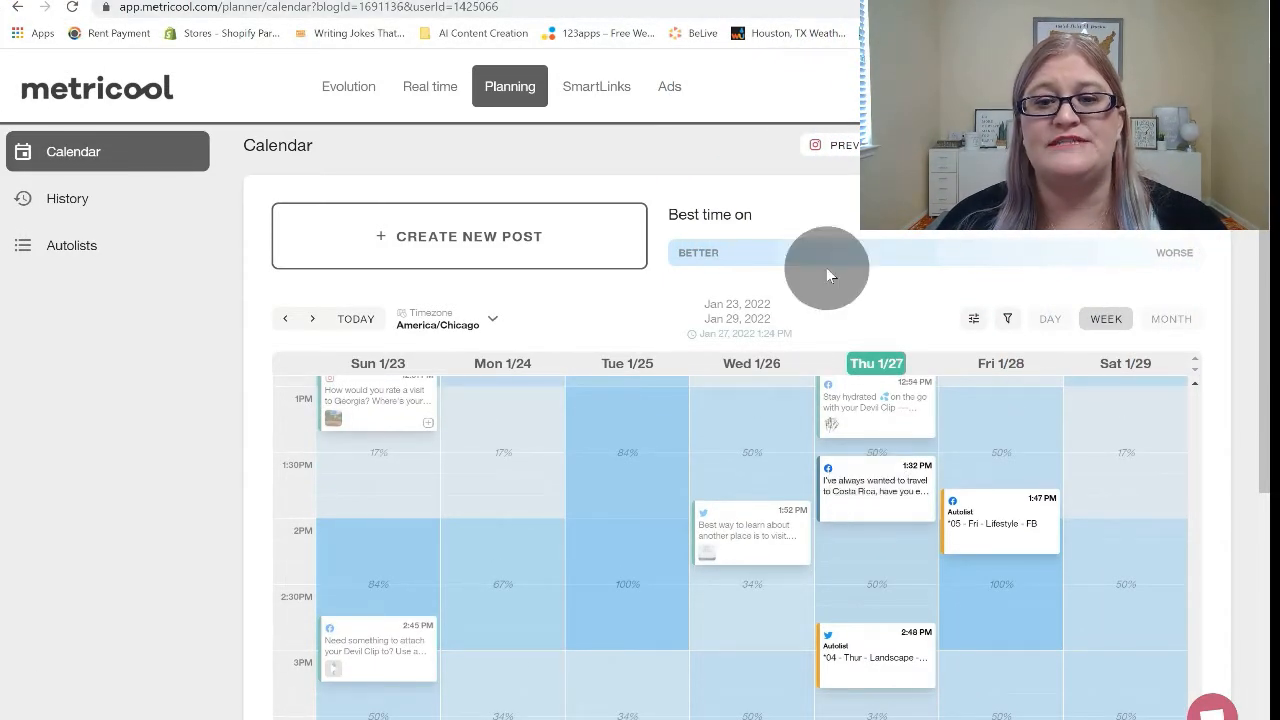
mouse_move(830, 510)
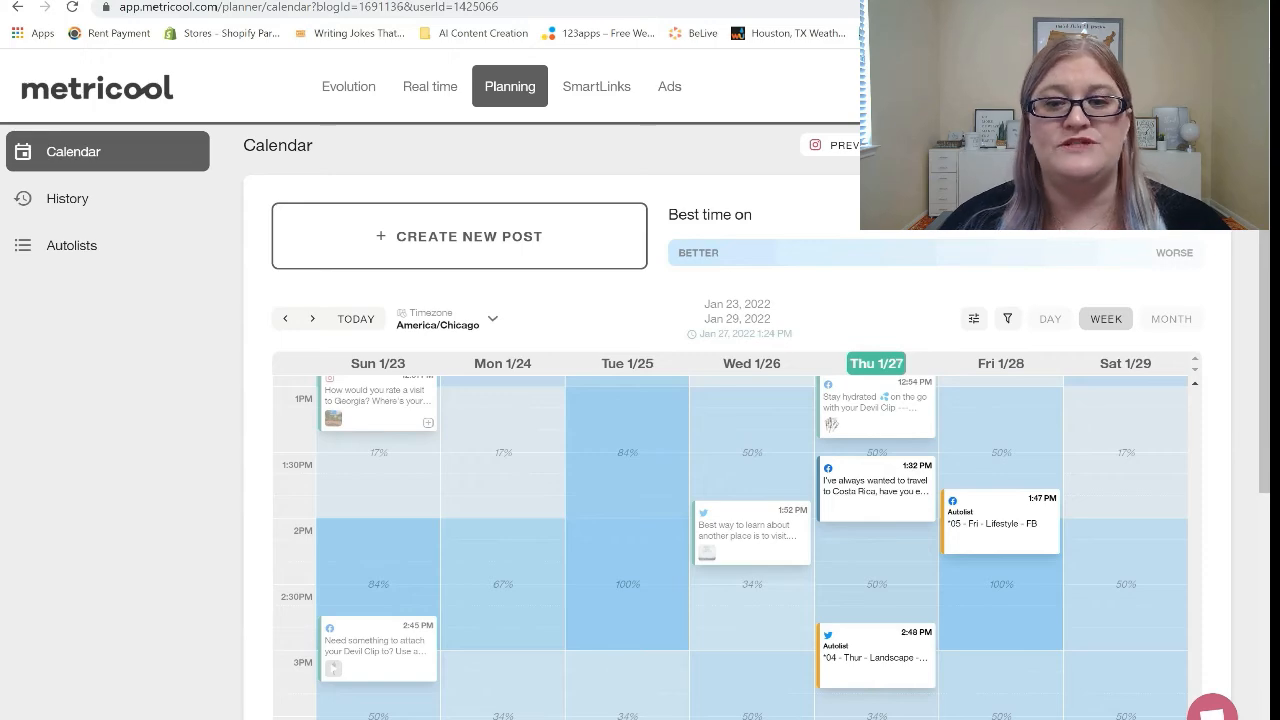
click(868, 495)
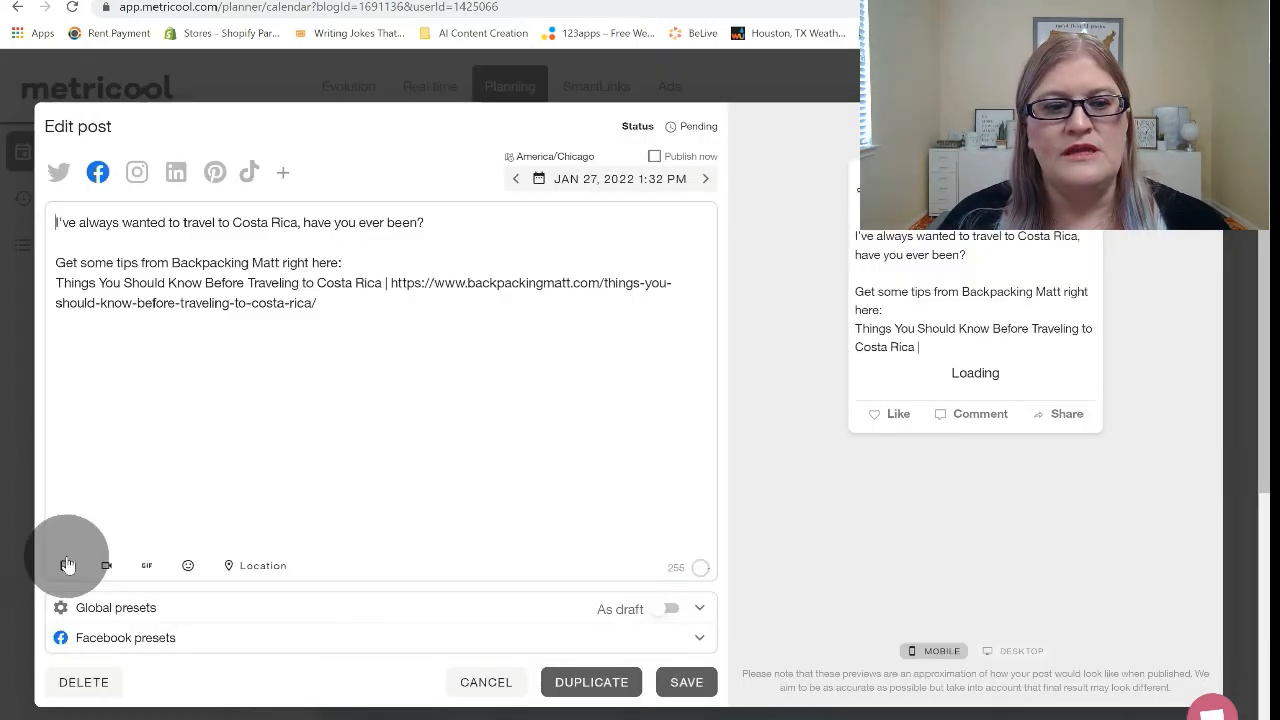
Save the volcano image from the Backpacking Matt article to Downloads as "volcano-2355772_1920 (1).jpg".
click(66, 565)
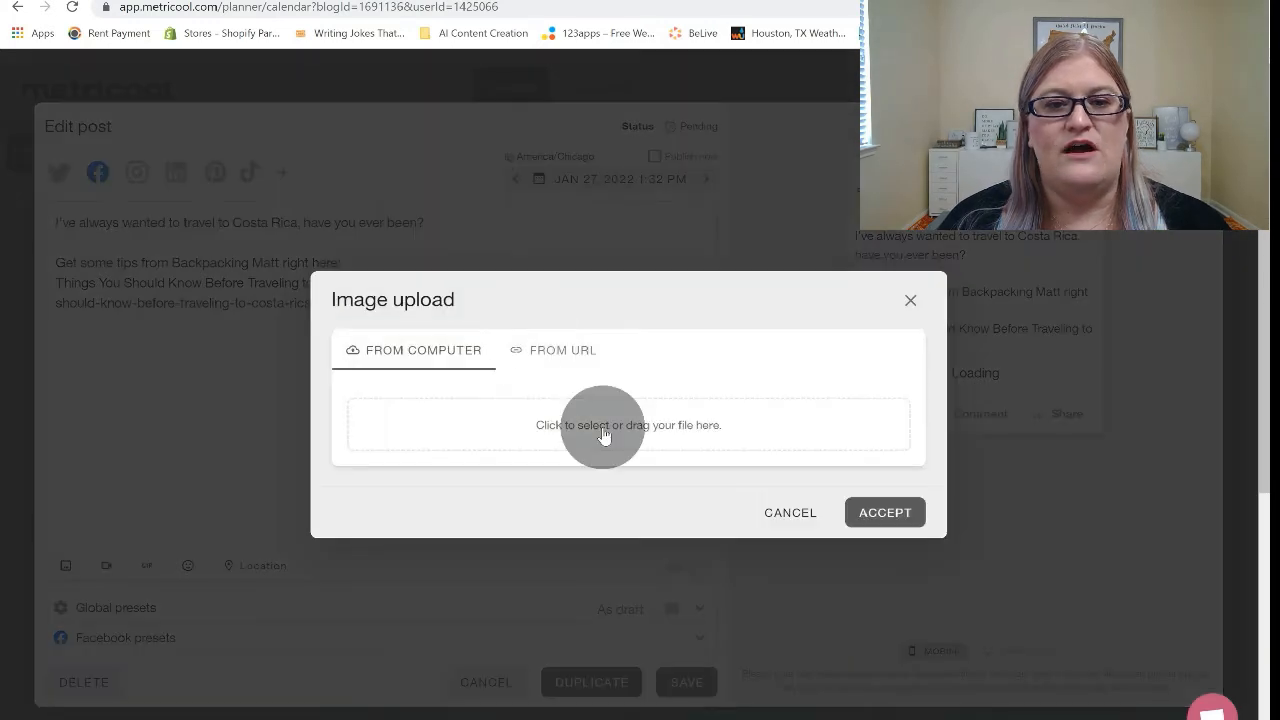
click(911, 300)
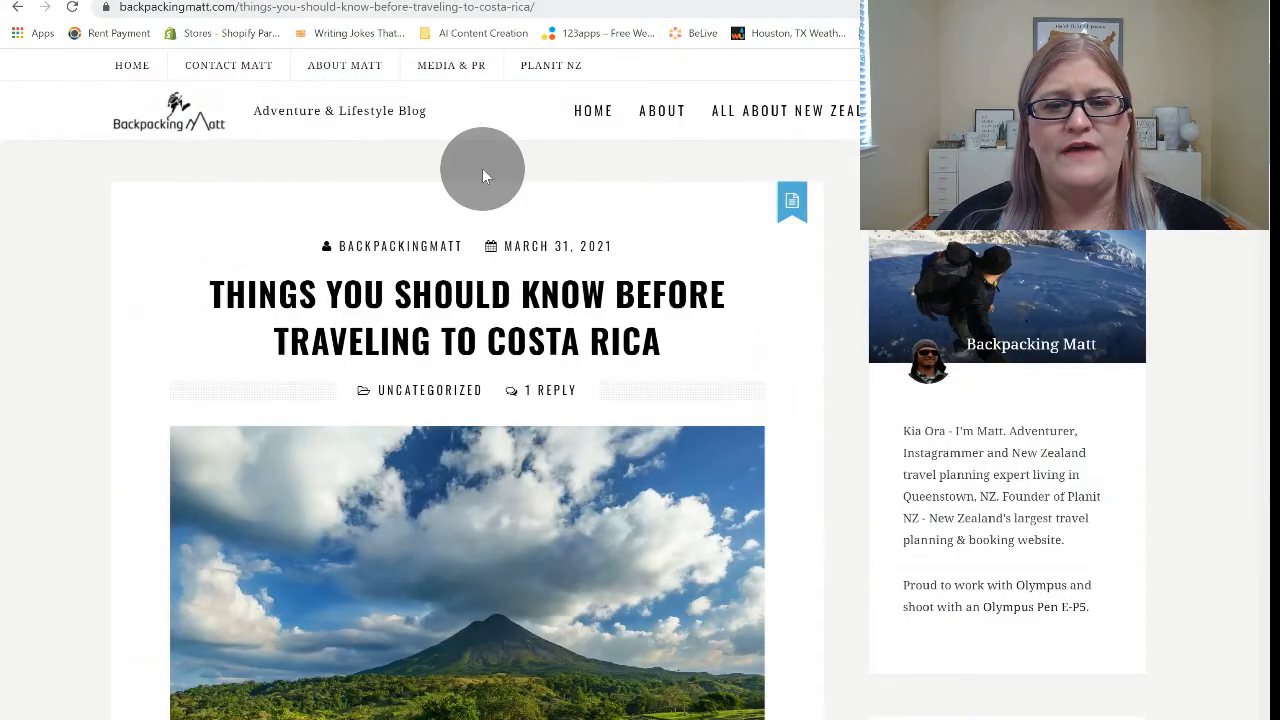
scroll(620, 440, down, 3)
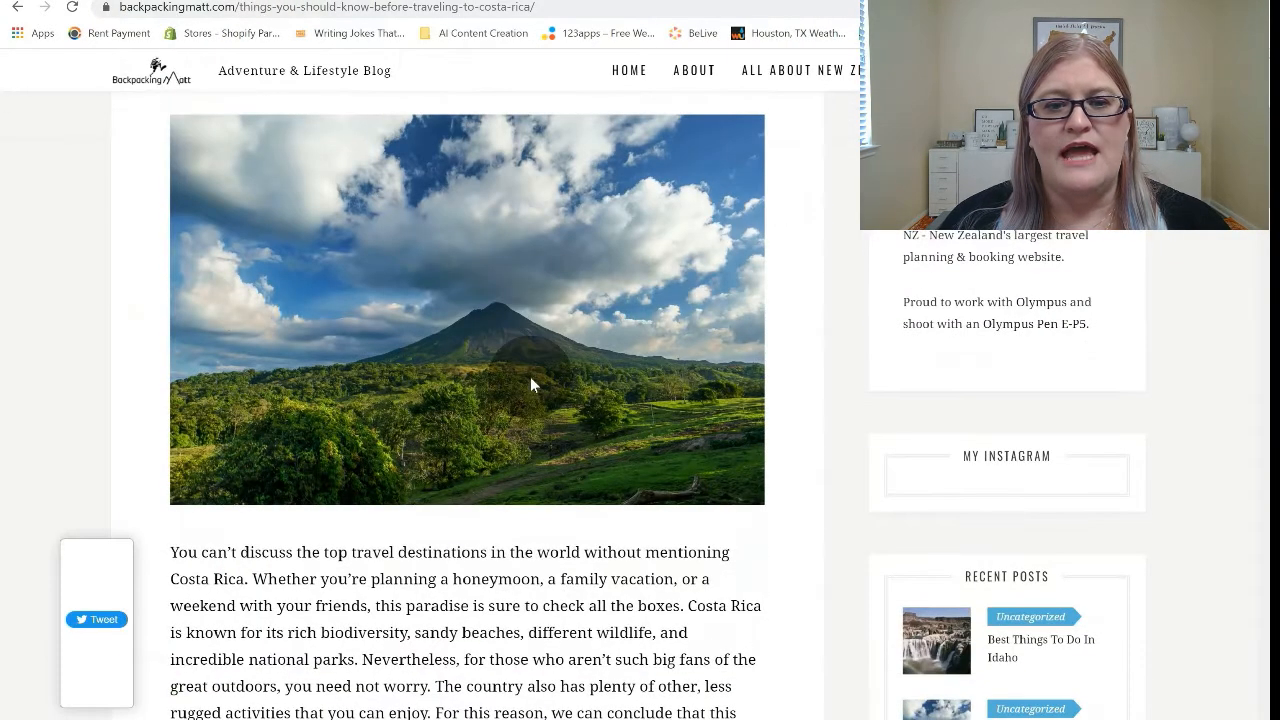
right_click(528, 373)
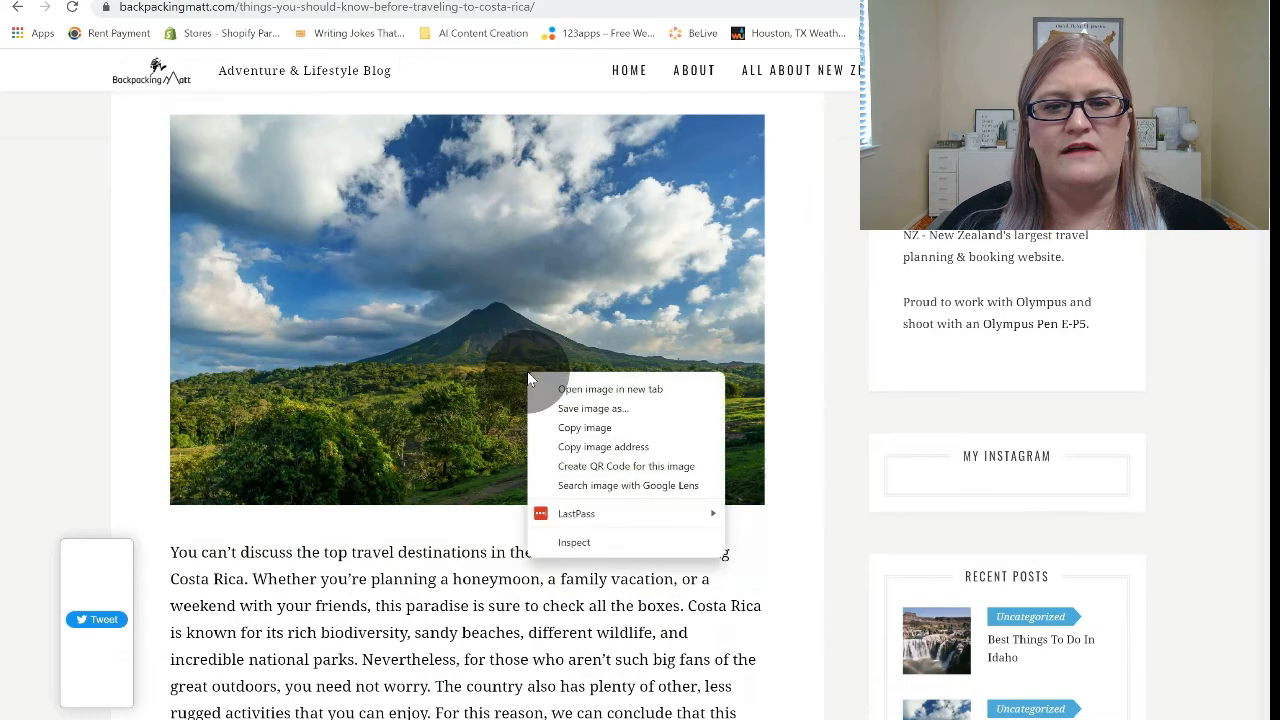
click(598, 412)
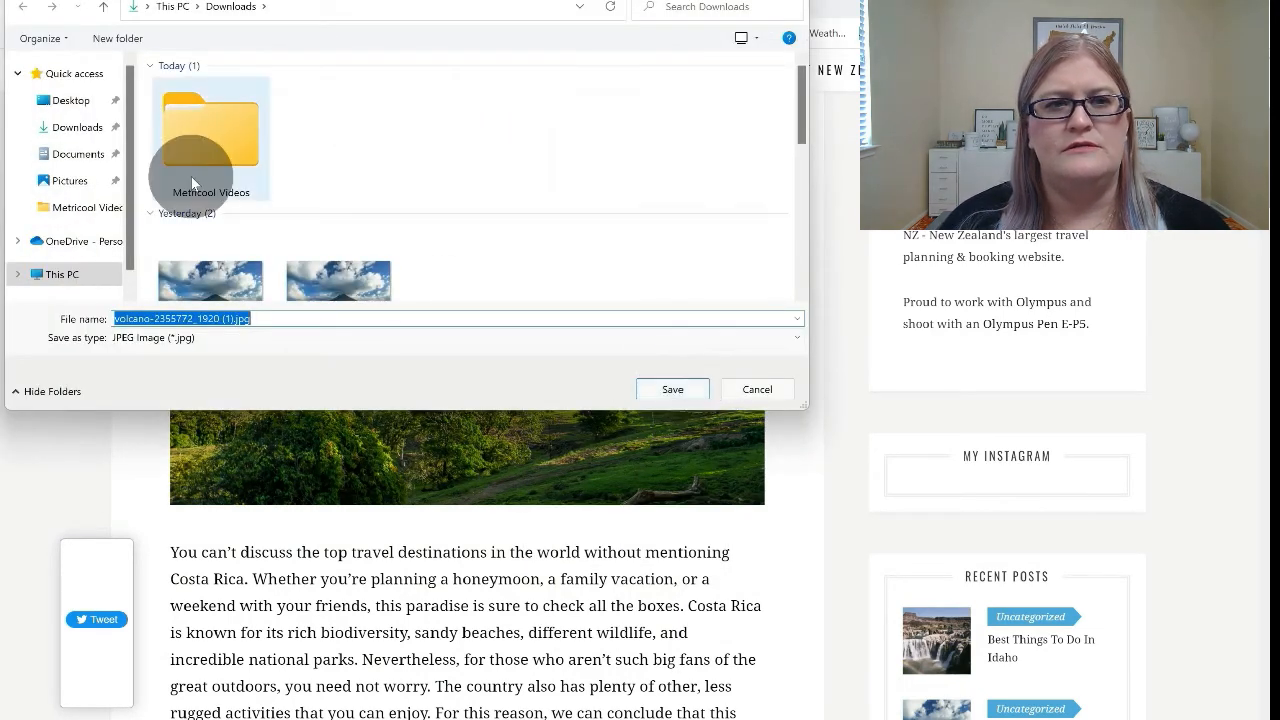
click(664, 390)
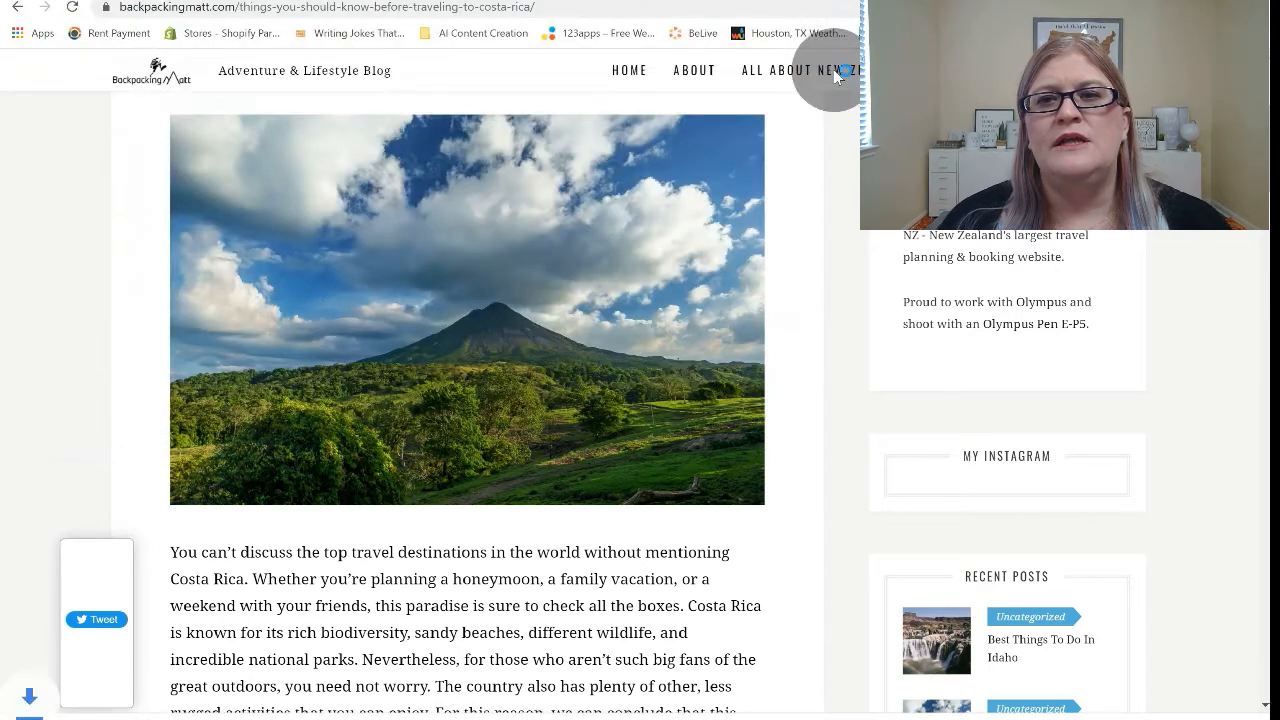
Return to the post in Metricool, upload the downloaded volcano image to it, and save the edited post.
click(870, 2)
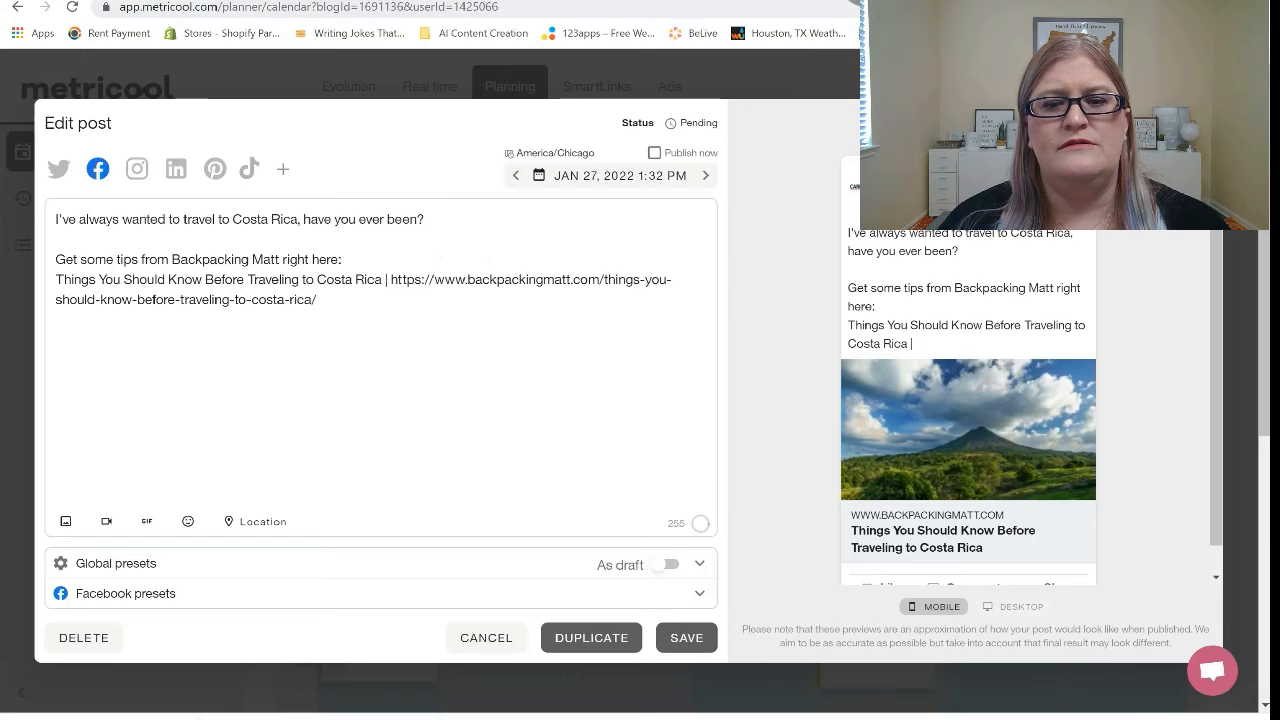
click(66, 522)
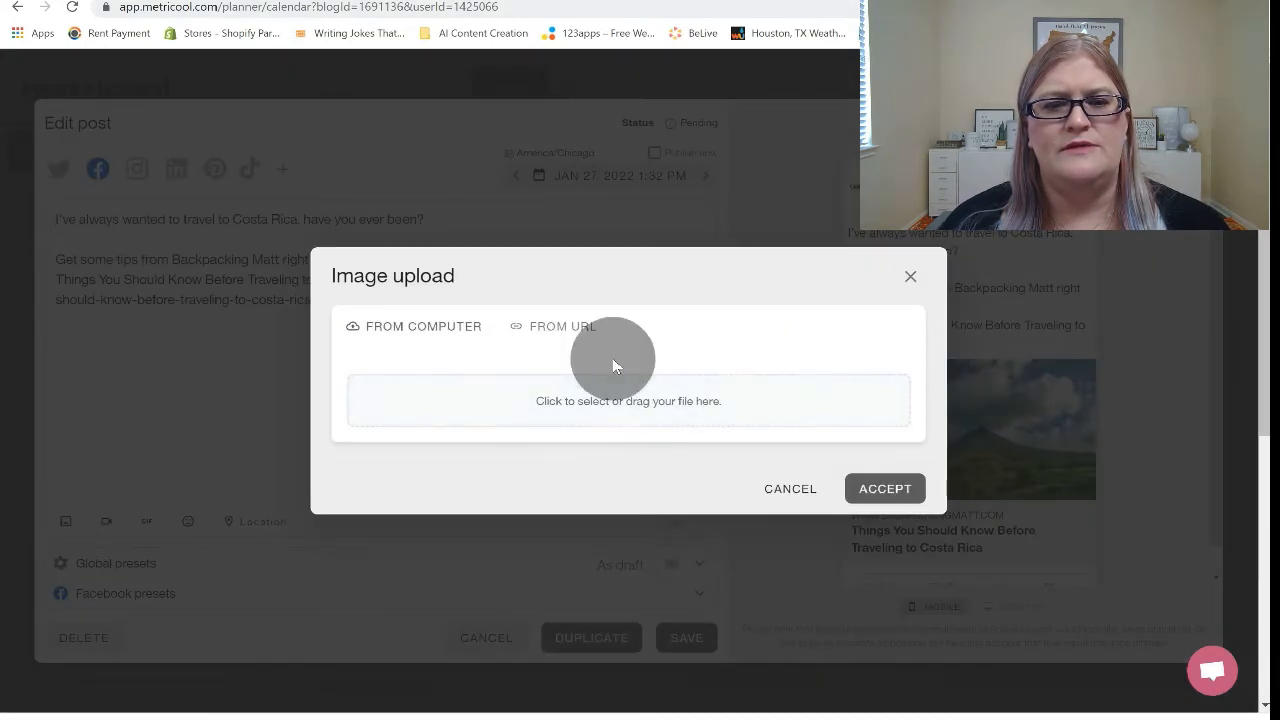
click(567, 401)
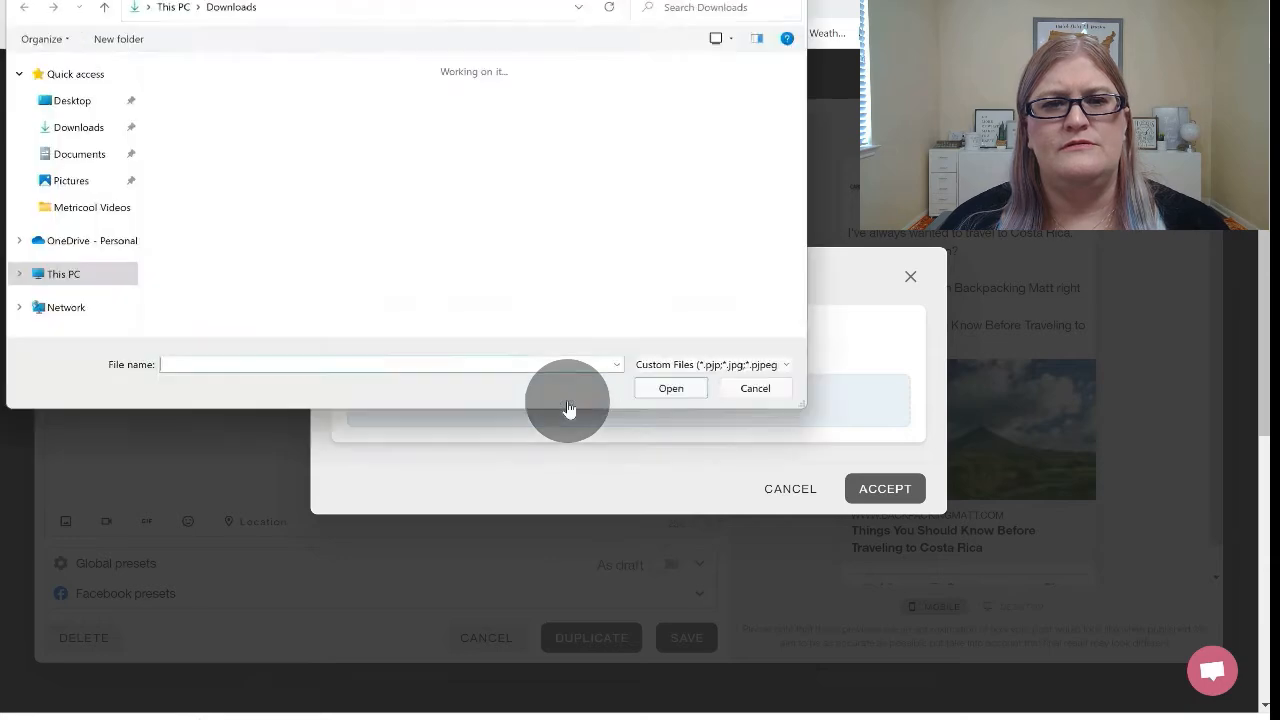
click(217, 127)
double_click(217, 127)
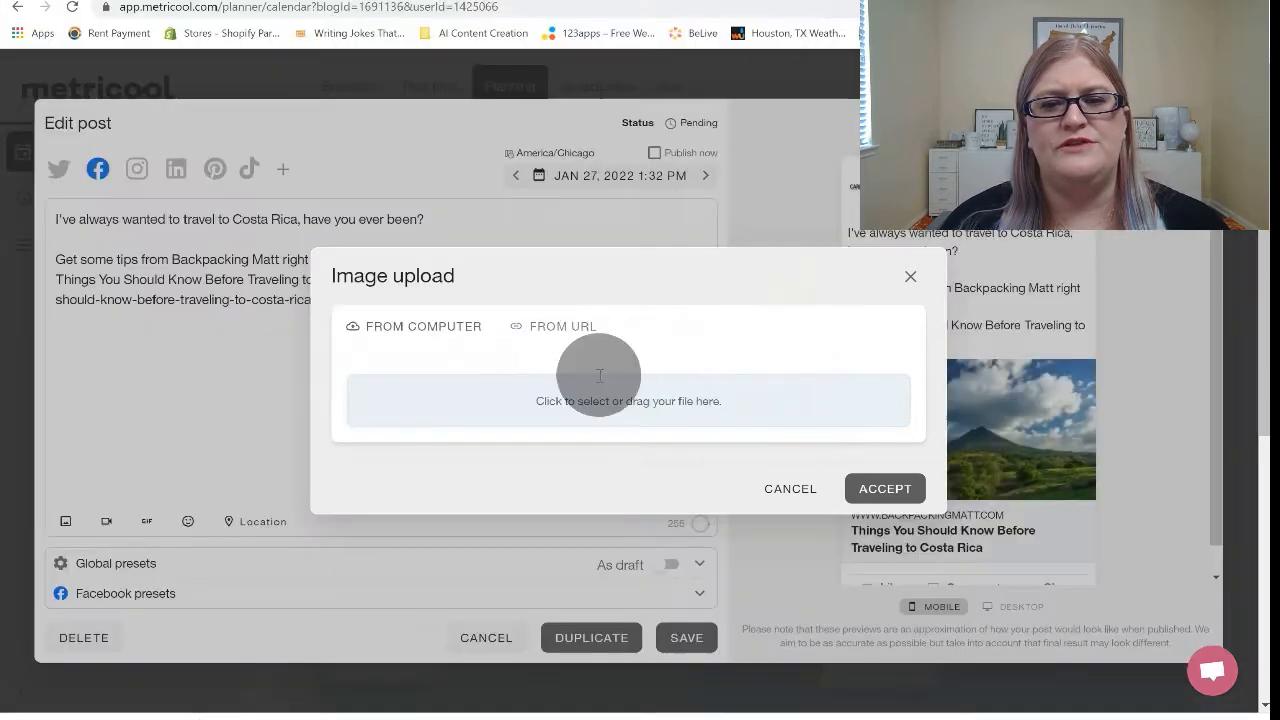
click(686, 645)
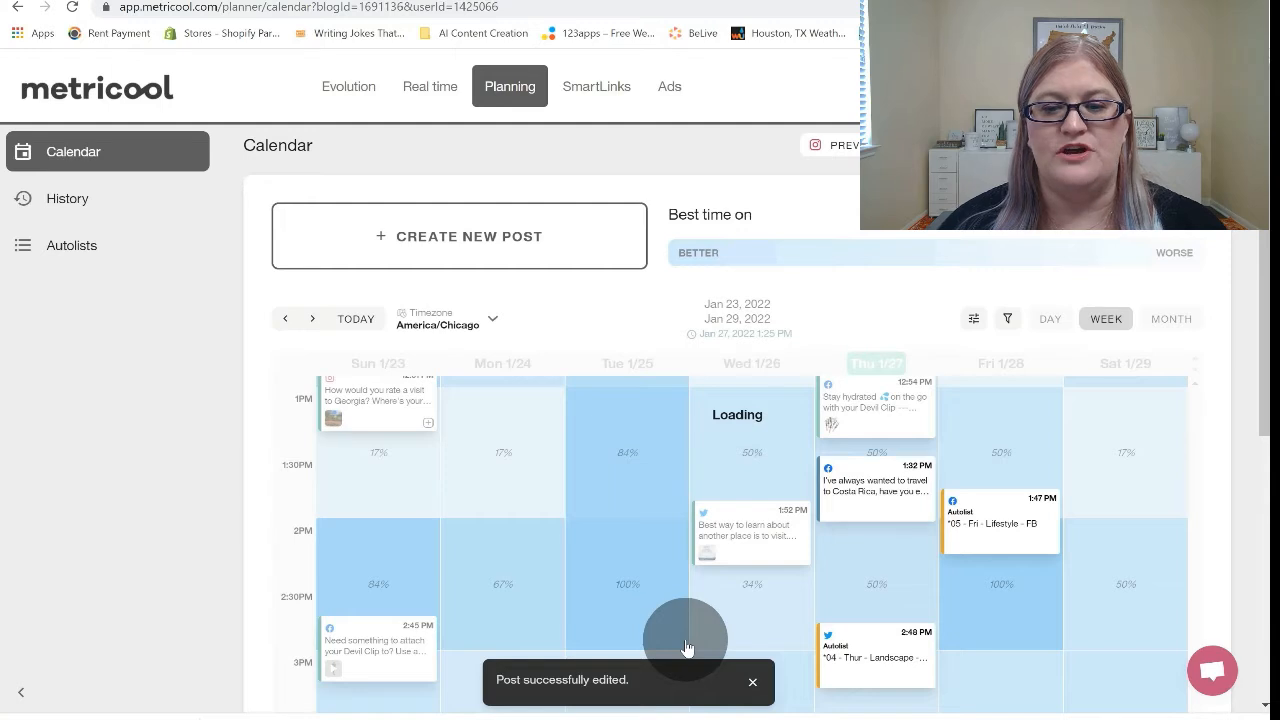
Reopen the scheduled Costa Rica post, copy its entire text, and close it without making changes.
mouse_move(835, 510)
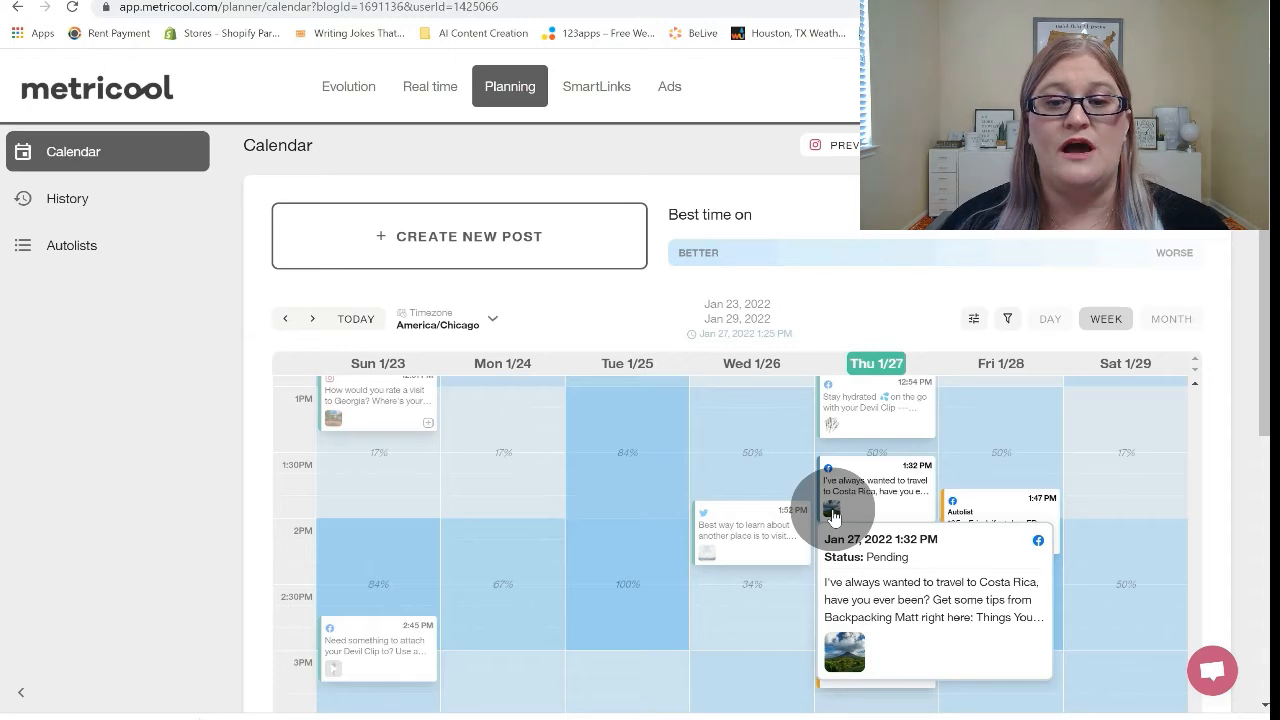
click(833, 516)
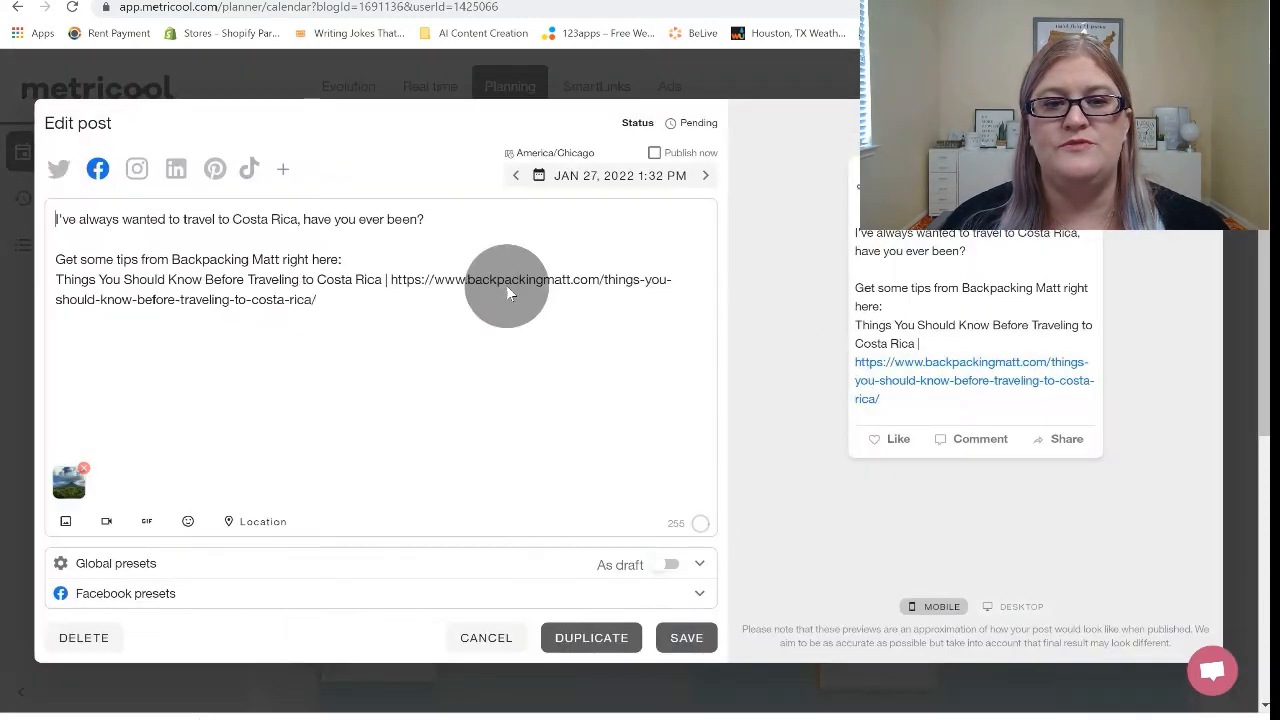
key(ctrl+a)
key(ctrl+c)
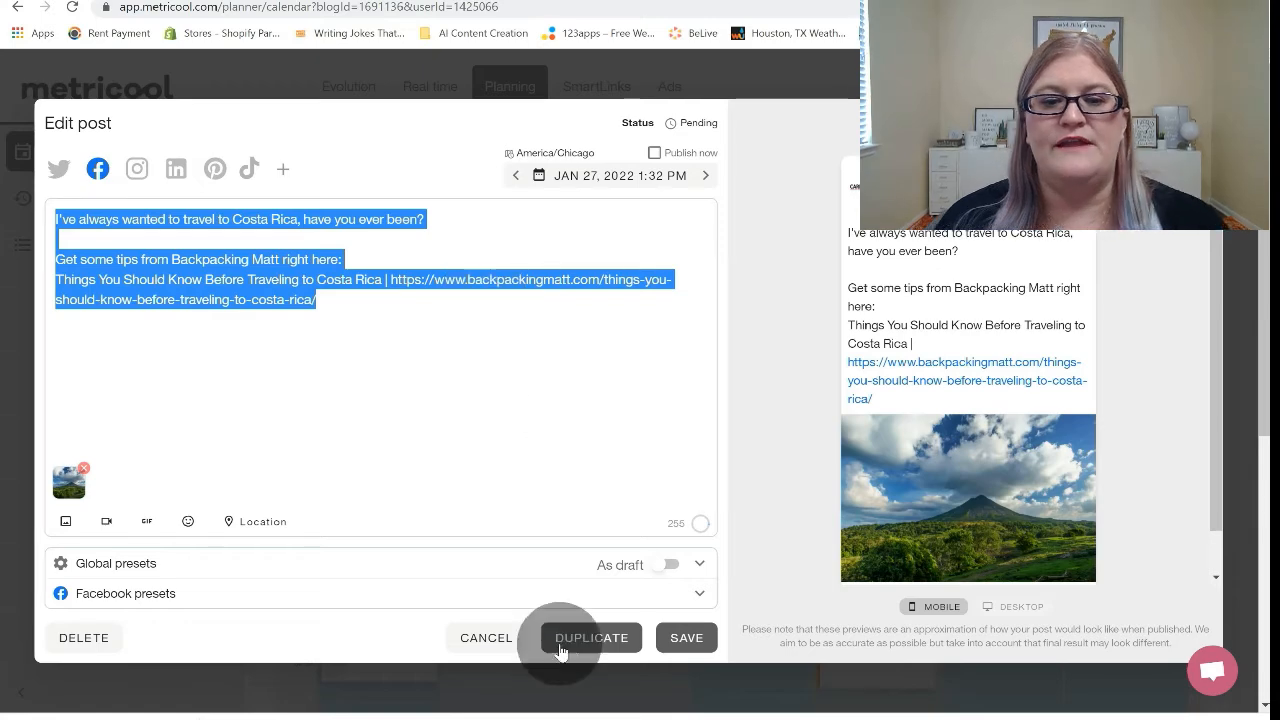
click(487, 638)
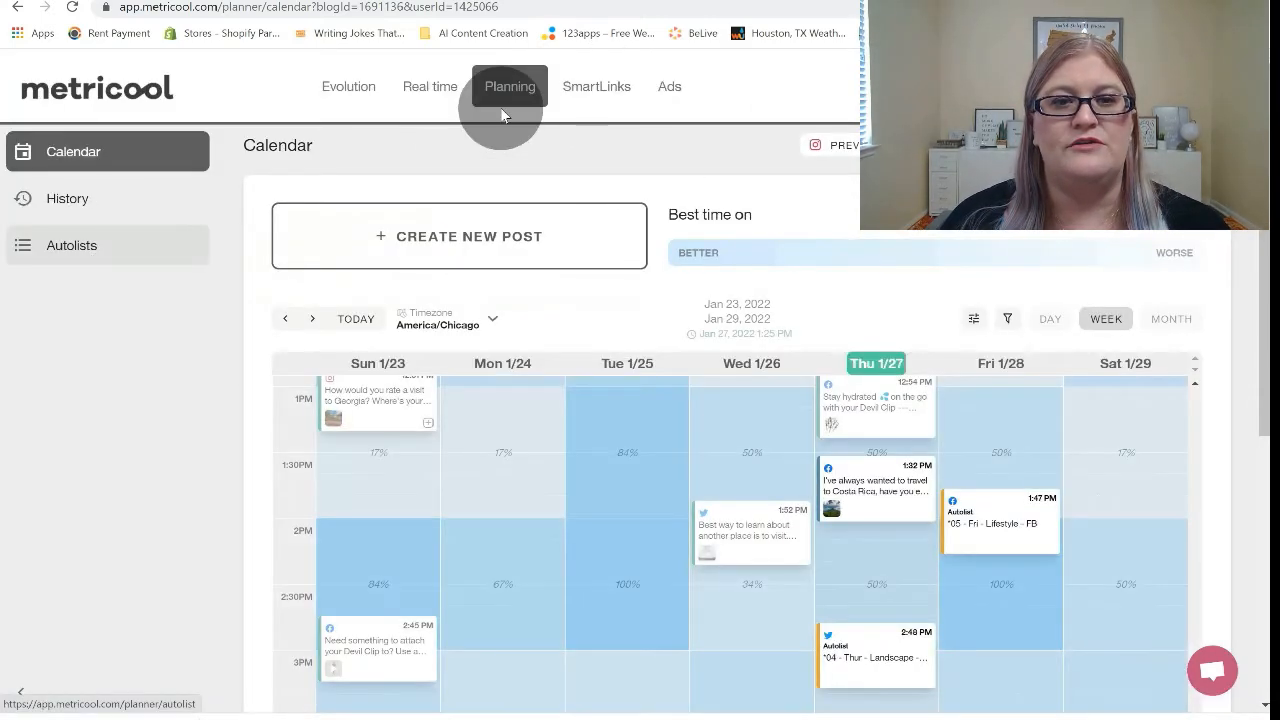
Insert a new post in the "****01 - Mon - RSS Feed - FB" autolist and paste the copied Costa Rica text into it.
click(71, 247)
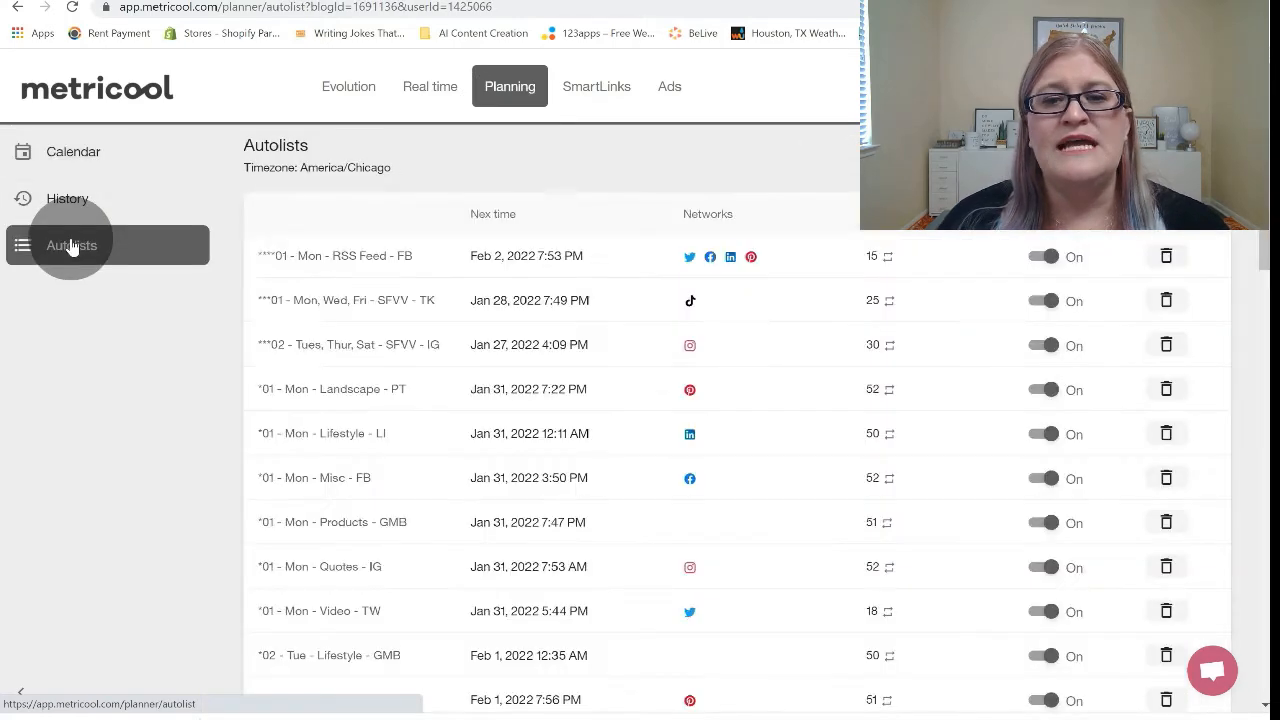
click(370, 268)
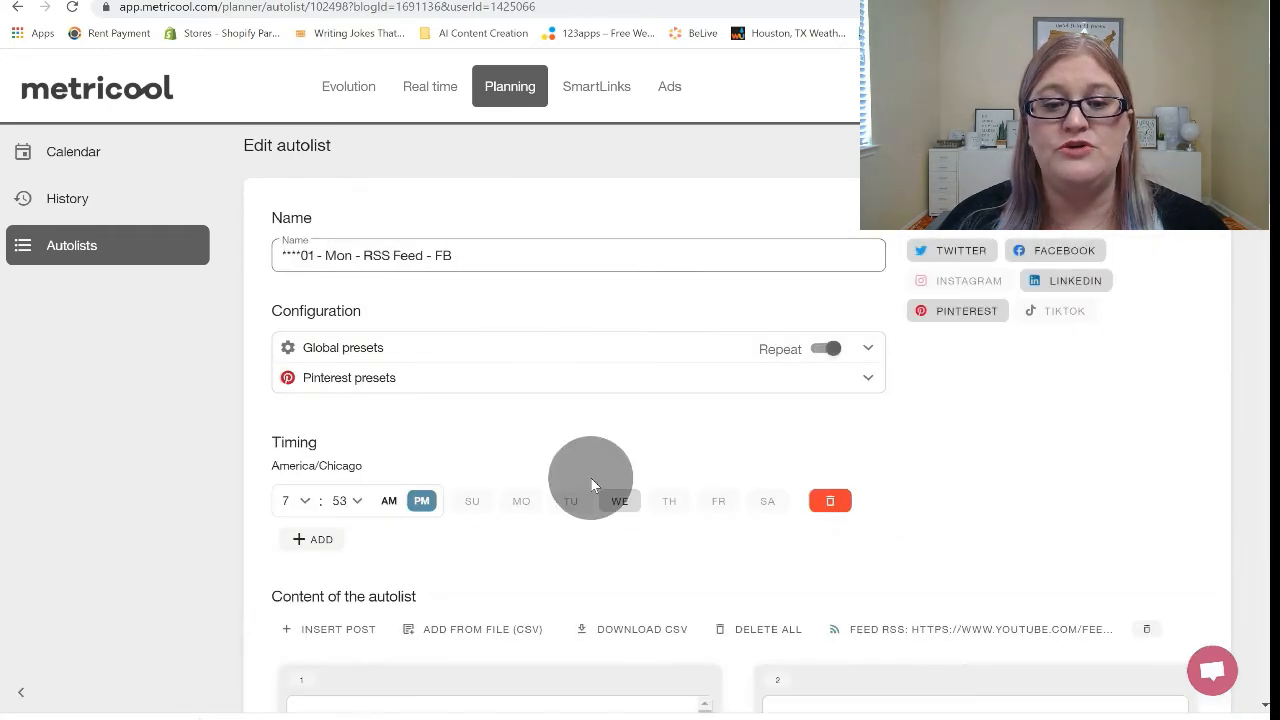
scroll(586, 477, down, 3)
click(333, 370)
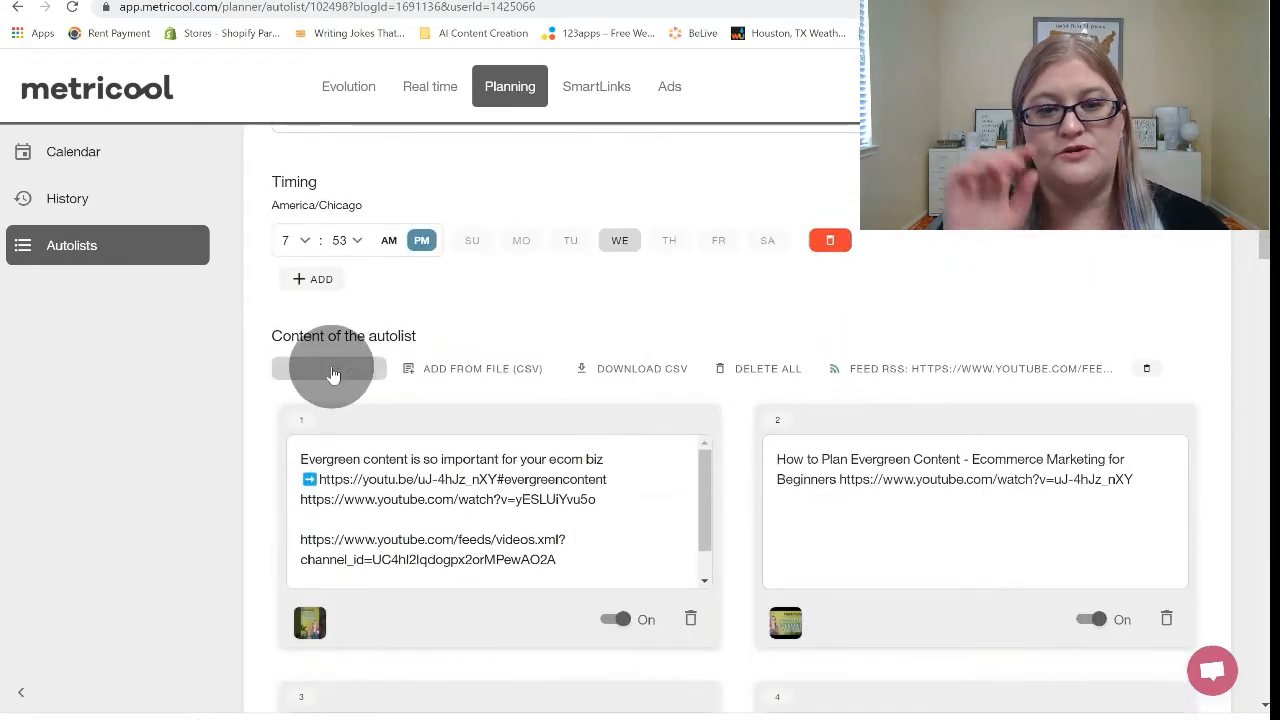
click(421, 474)
key(ctrl+v)
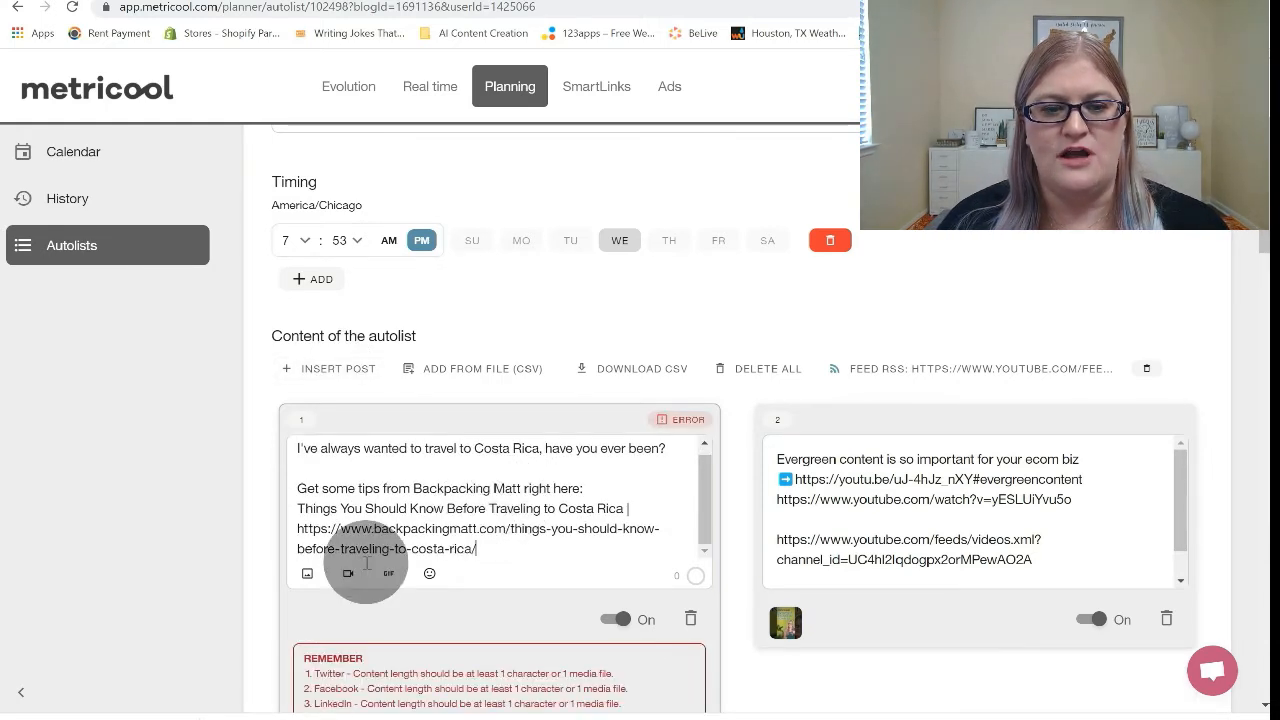
Upload the downloaded volcano image from the computer to the new Costa Rica post in the autolist.
click(307, 573)
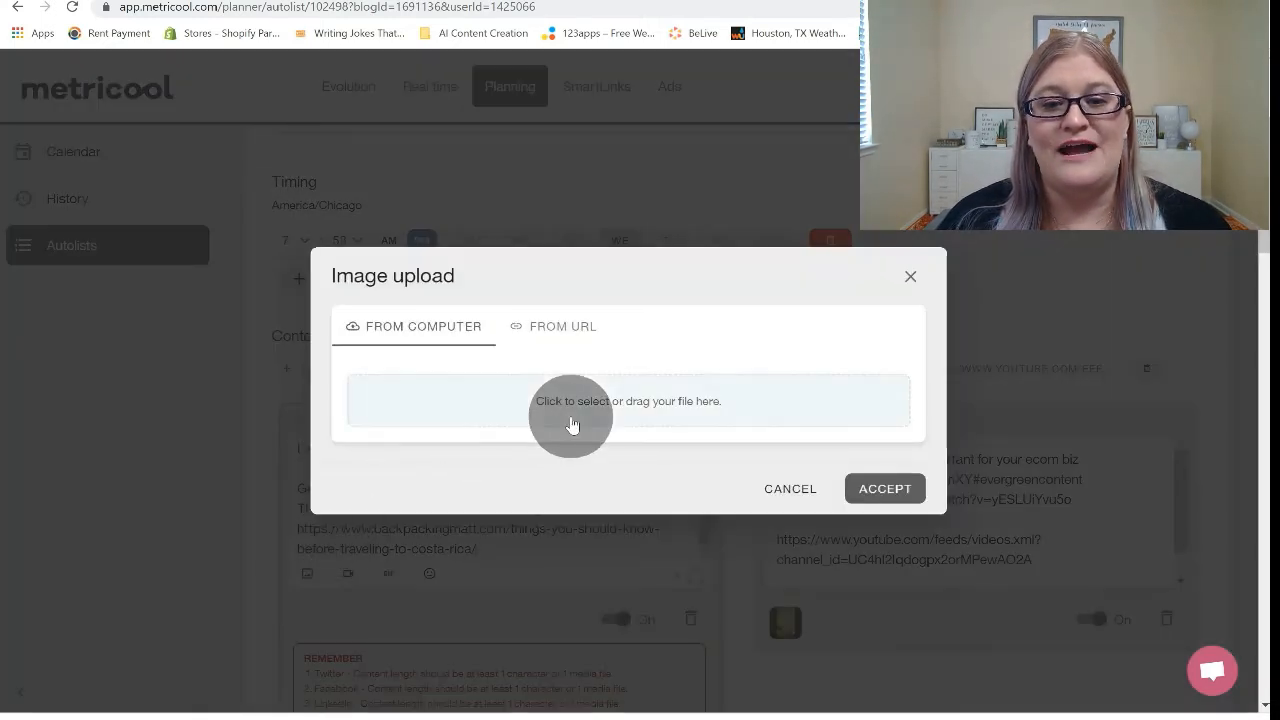
click(603, 405)
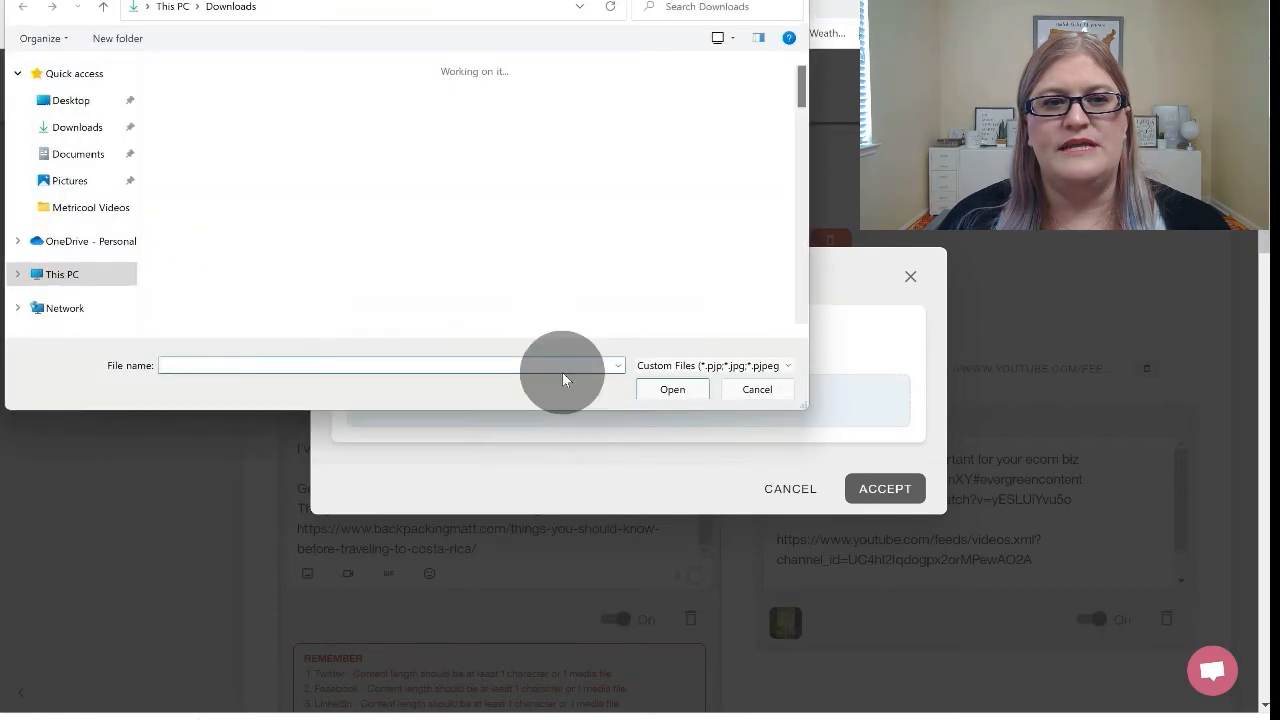
double_click(211, 128)
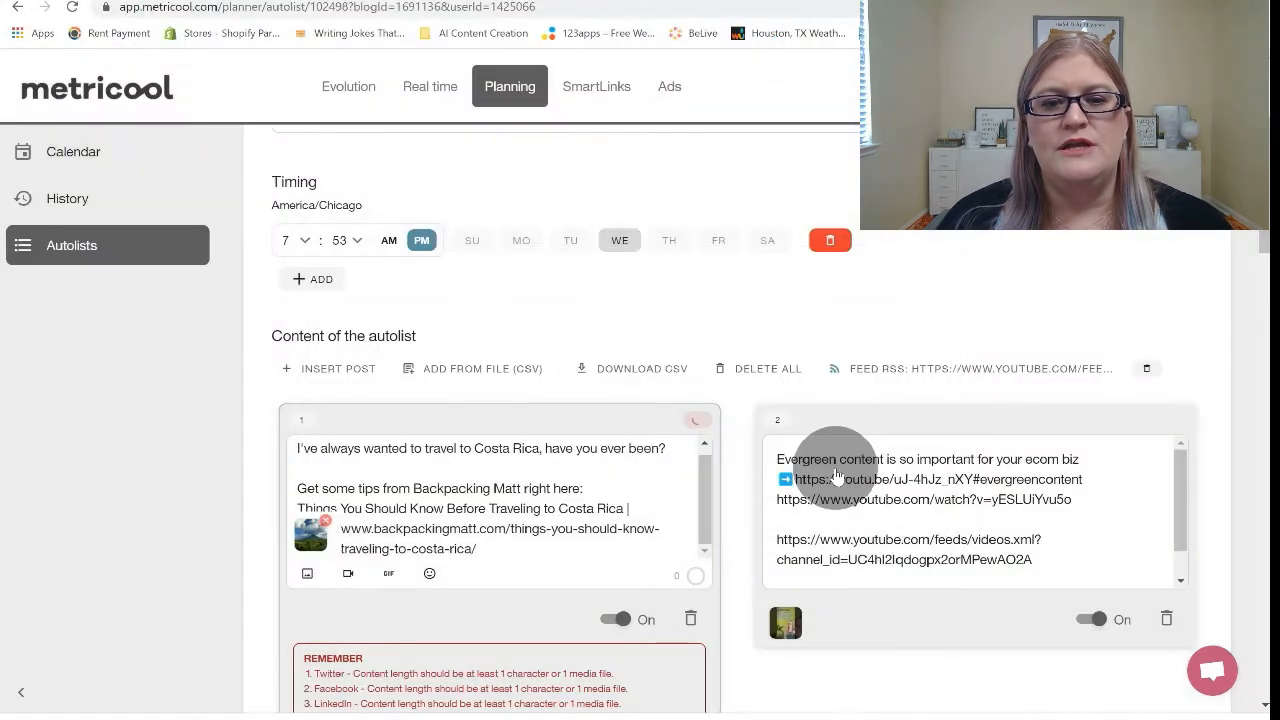
scroll(723, 590, down, 2)
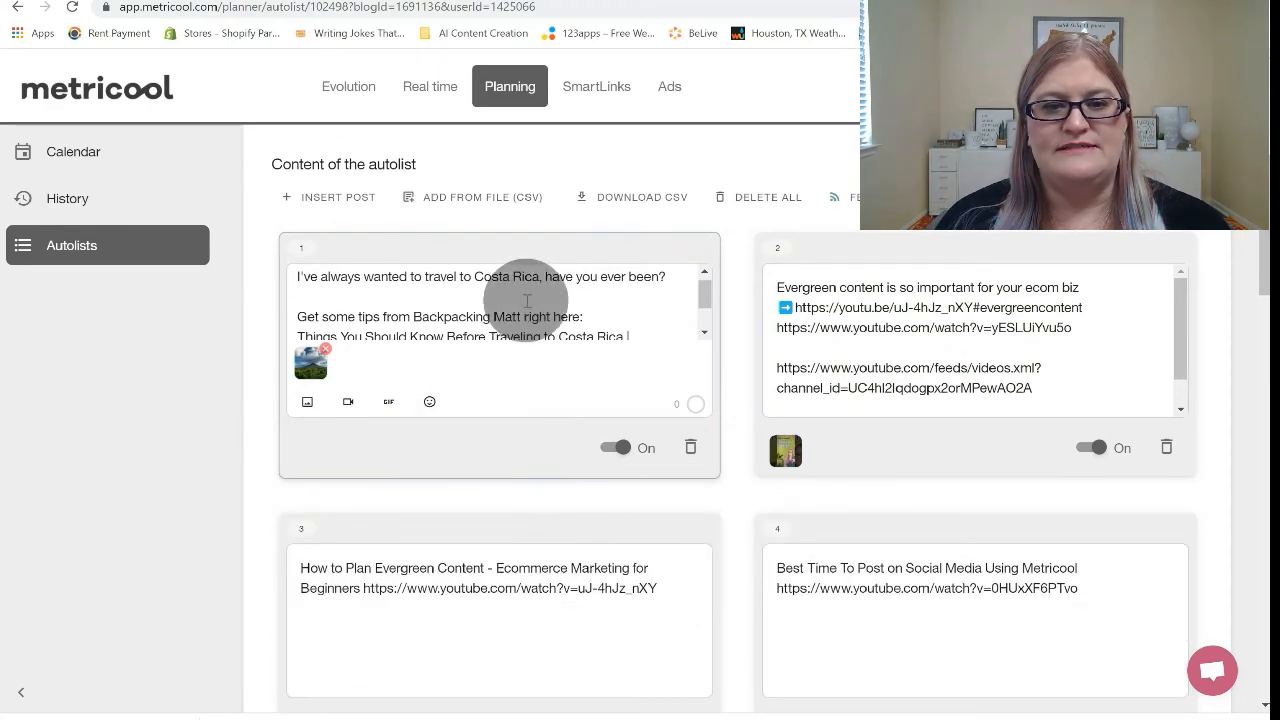
Return to the autolists overview and reopen the "****01 - Mon - RSS Feed - FB" autolist to check its first post.
scroll(517, 500, up, 3)
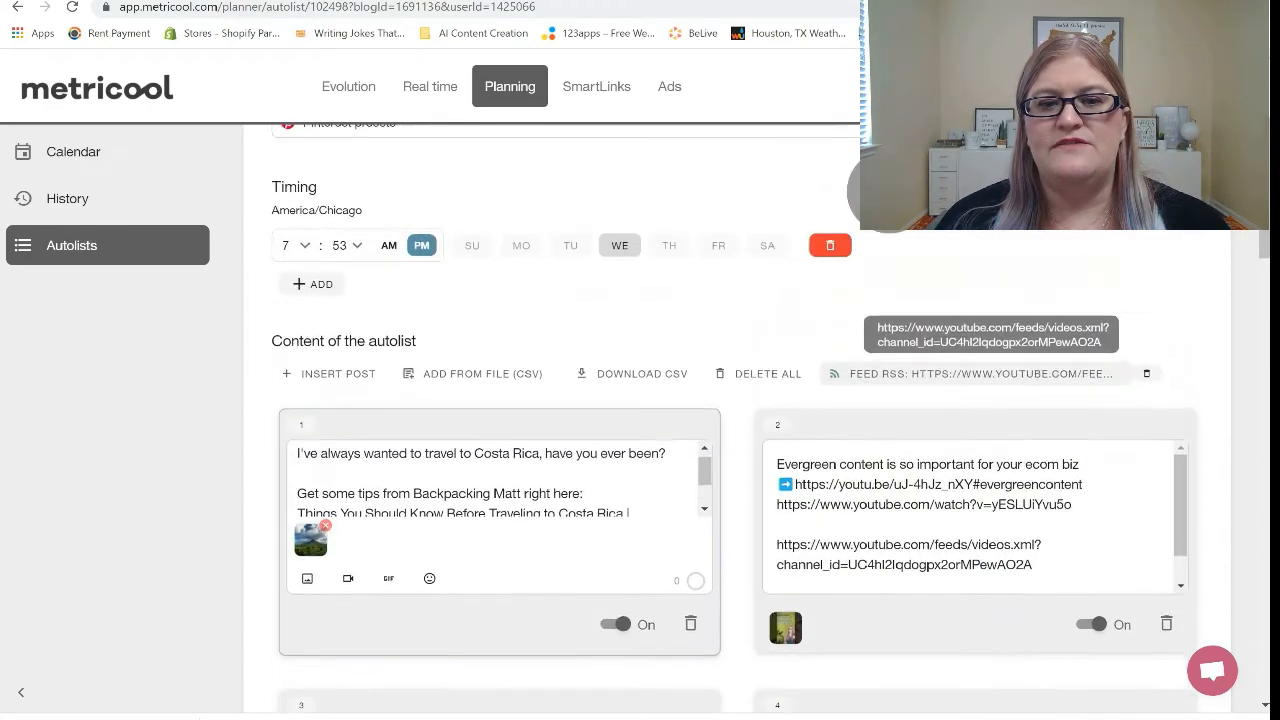
scroll(938, 251, up, 3)
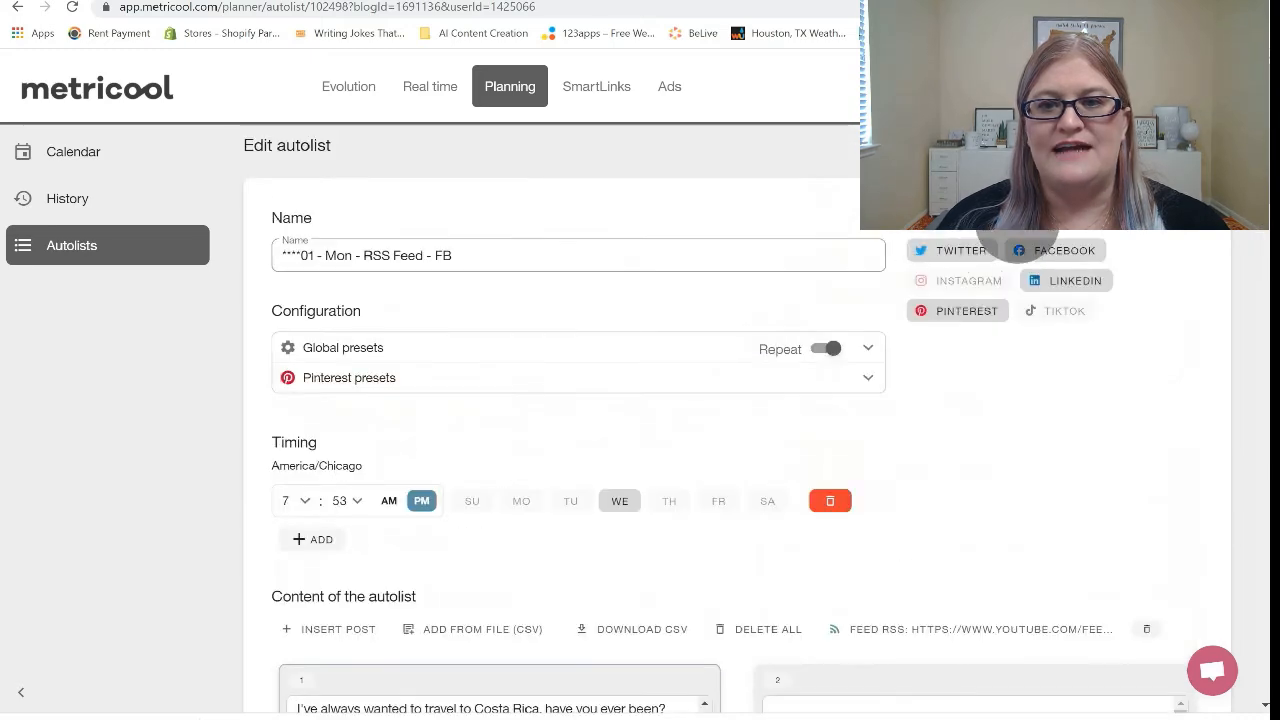
click(821, 256)
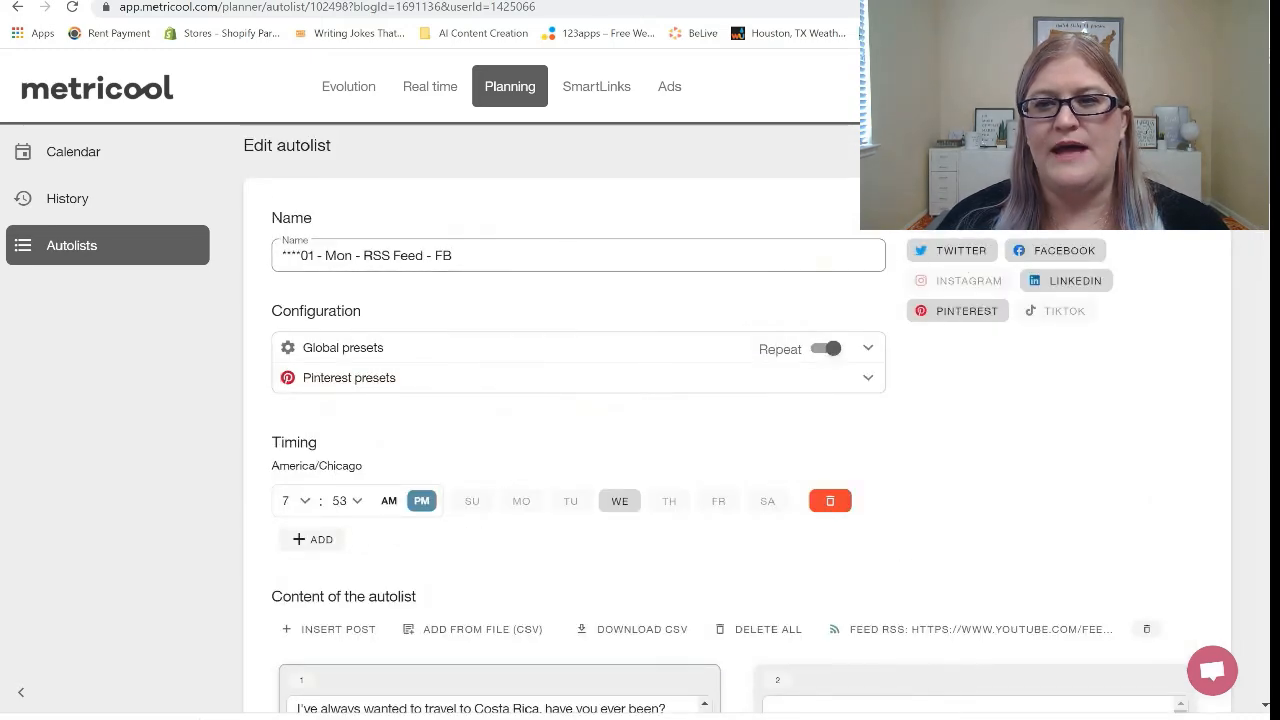
key(alt+Left)
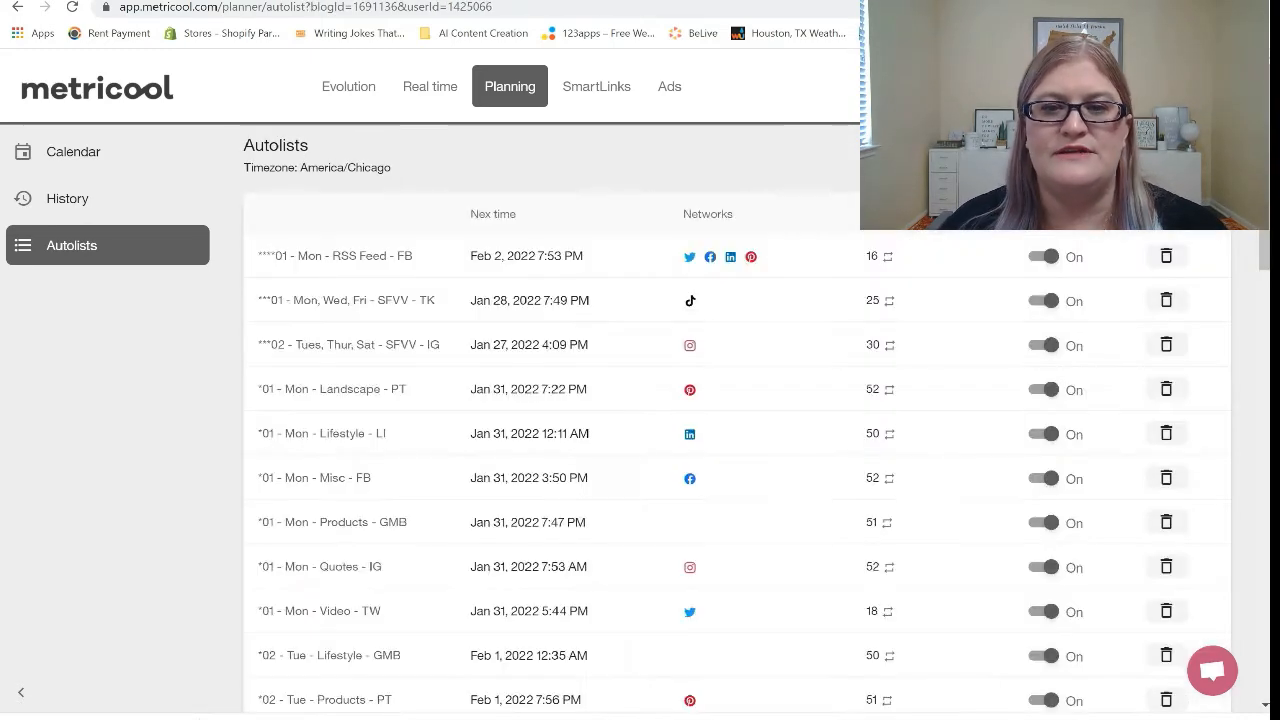
click(343, 262)
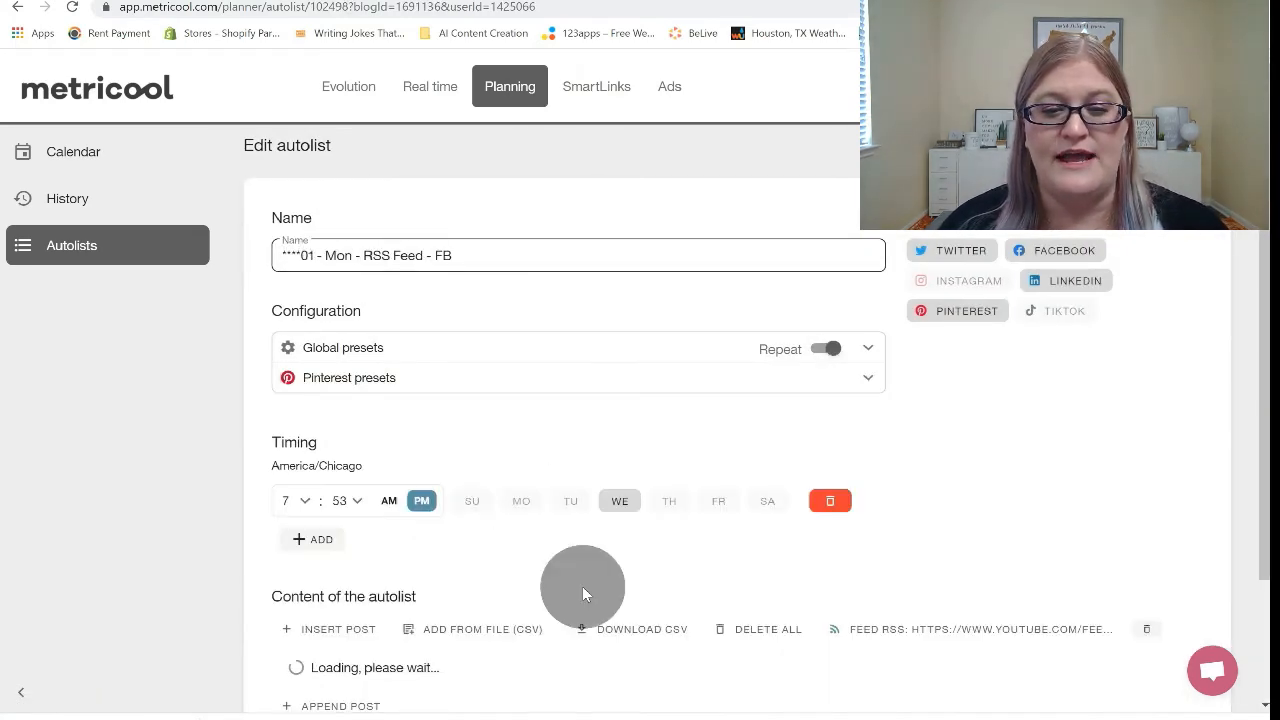
scroll(582, 586, down, 3)
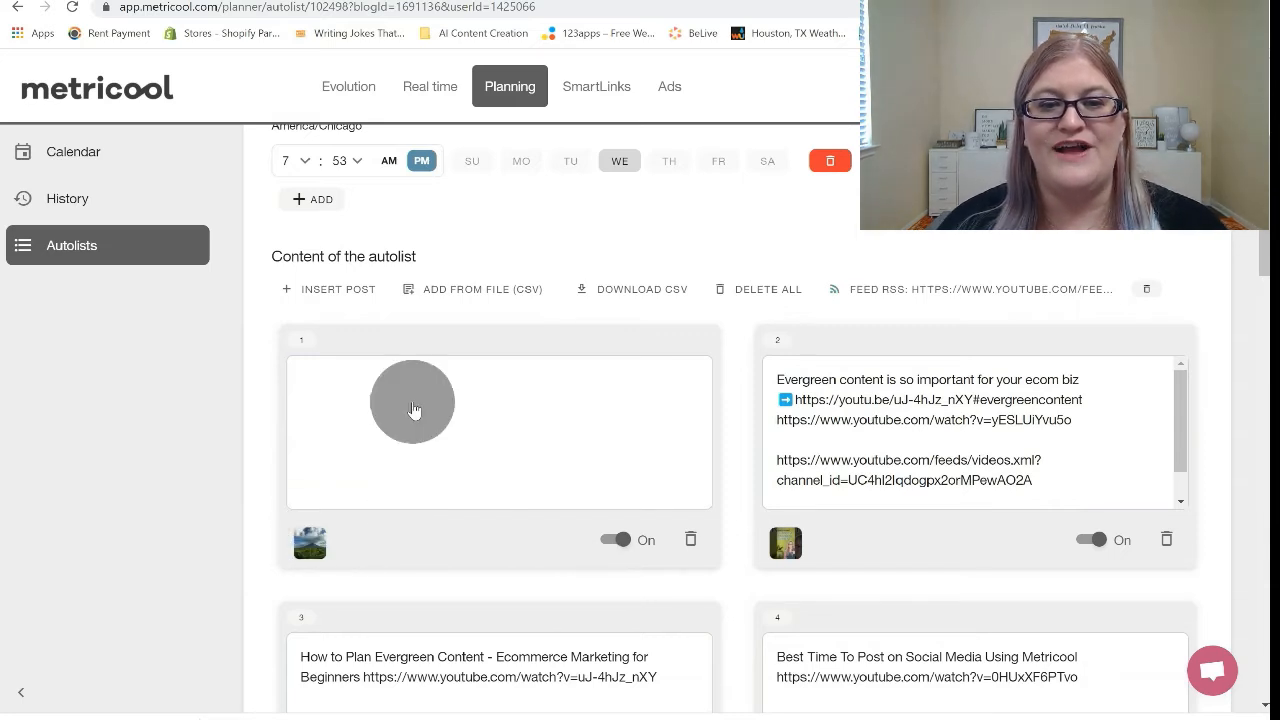
Paste the copied Costa Rica text into the first autolist post again and leave the post so its text is saved.
click(484, 390)
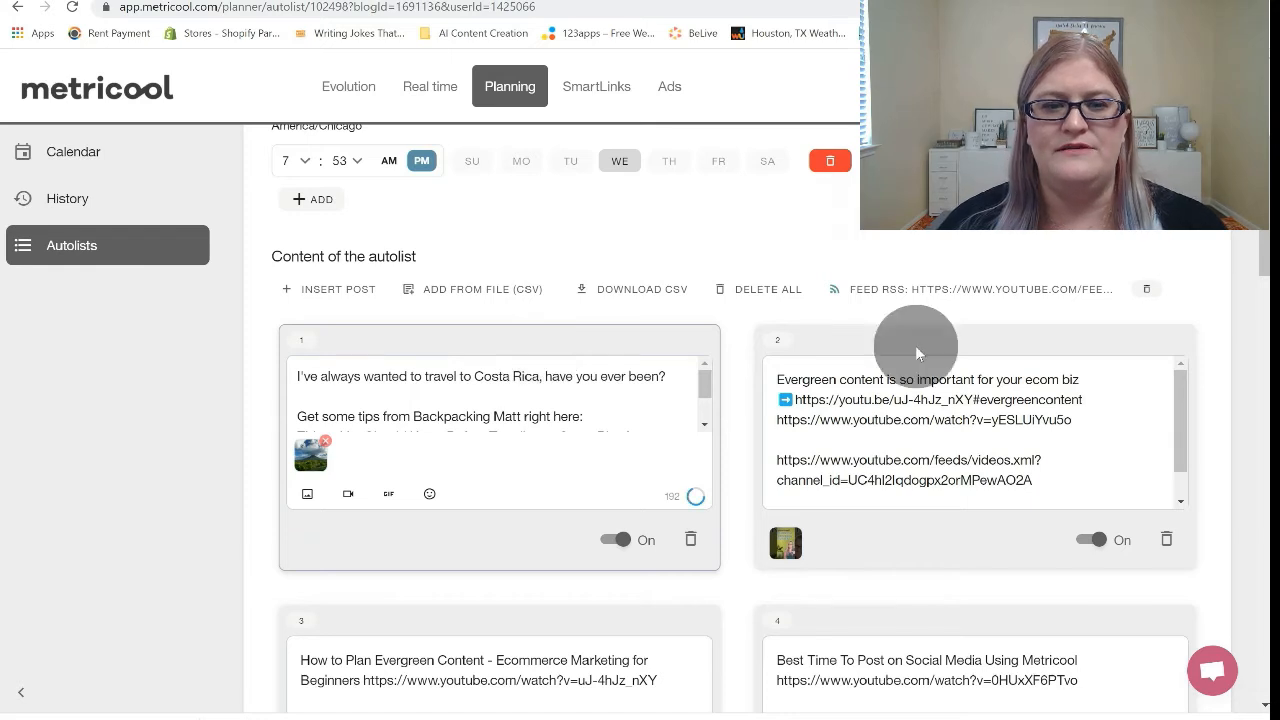
click(938, 419)
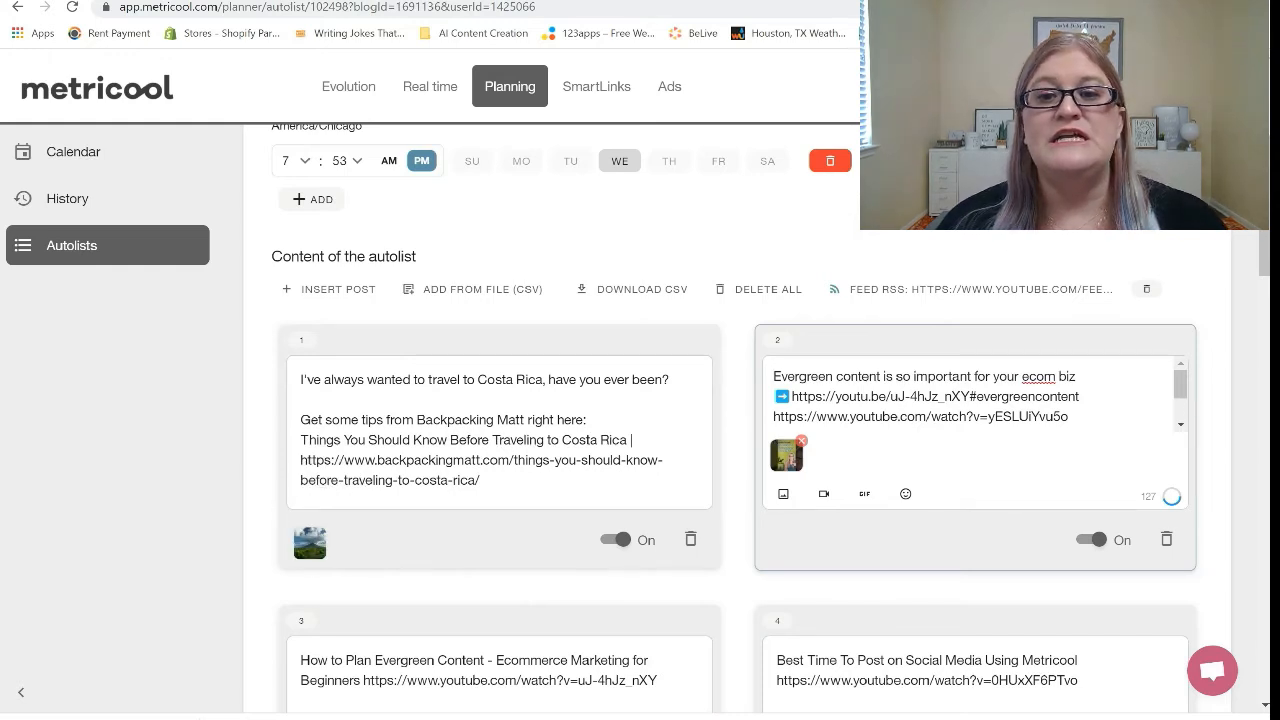
scroll(640, 400, up, 3)
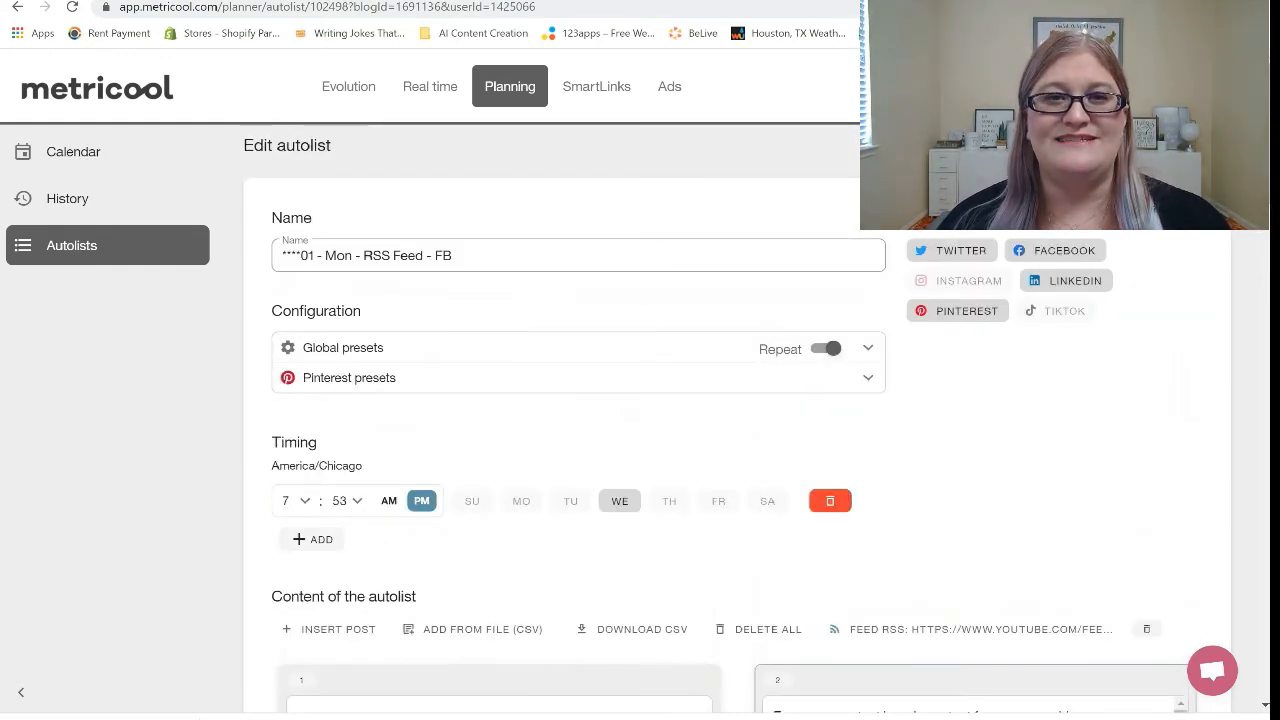